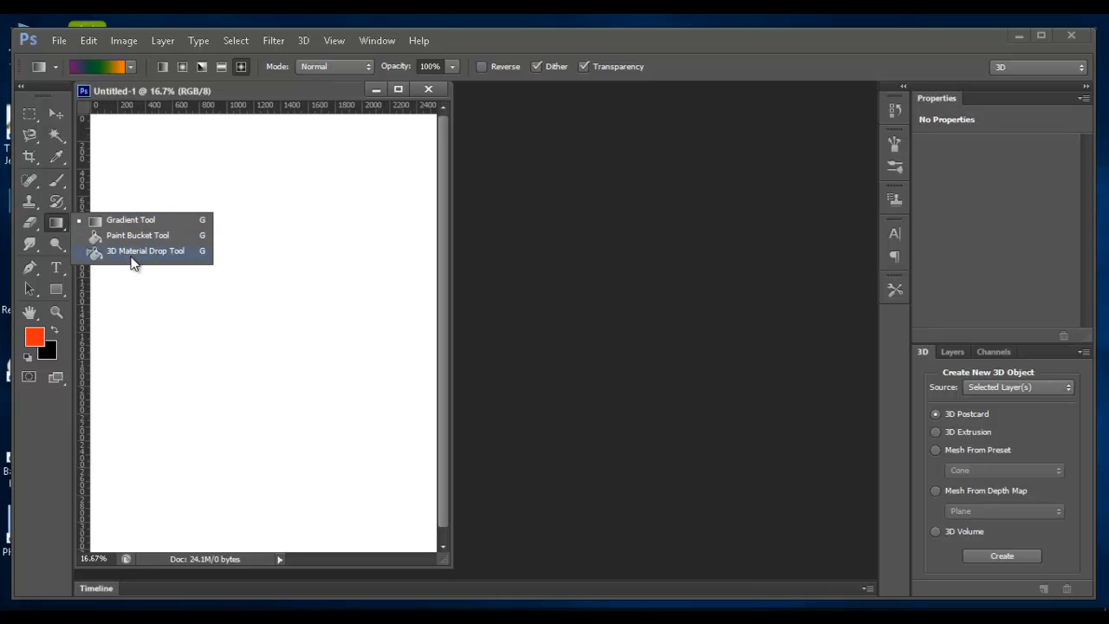
Draw a rectangular marquee selection around an area in the upper-left half of the blank canvas
{"action": "left_click", "coordinate": [62, 222]}
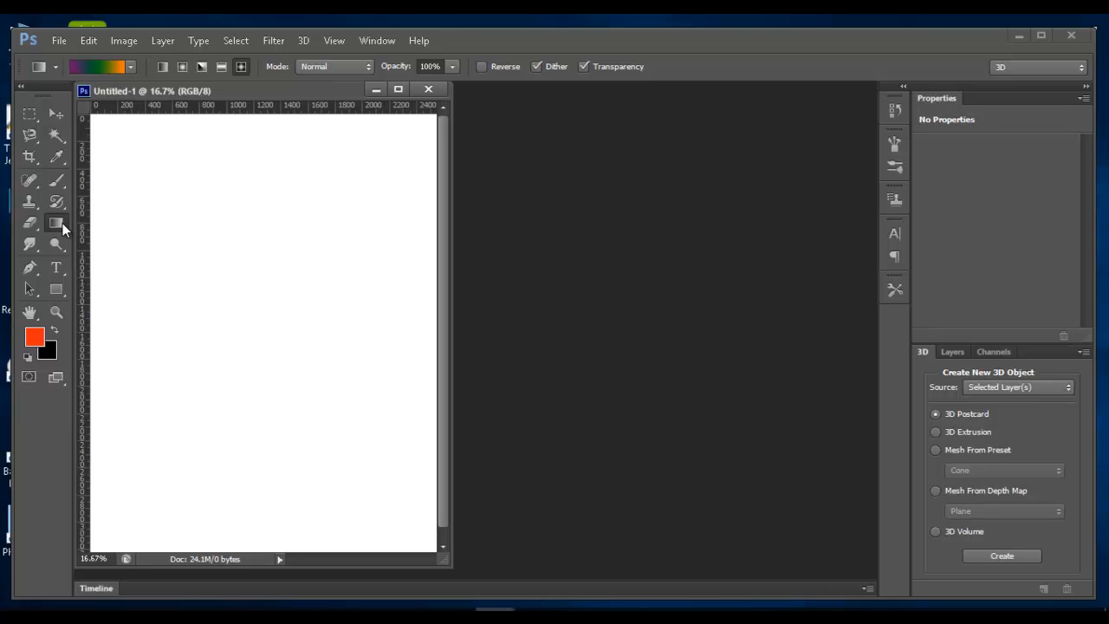
{"action": "left_click", "coordinate": [35, 111]}
{"action": "left_click_drag", "start_coordinate": [130, 216], "coordinate": [316, 365]}
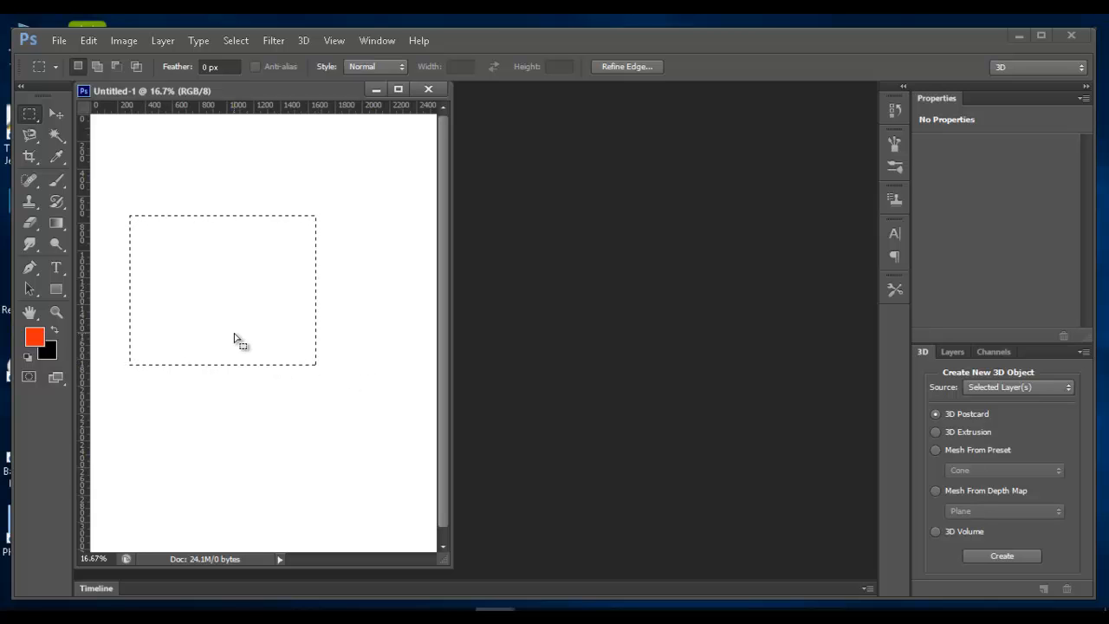
Fill the selection with a diamond gradient from its centre, using the orange-red to black preset
{"action": "left_click", "coordinate": [55, 222]}
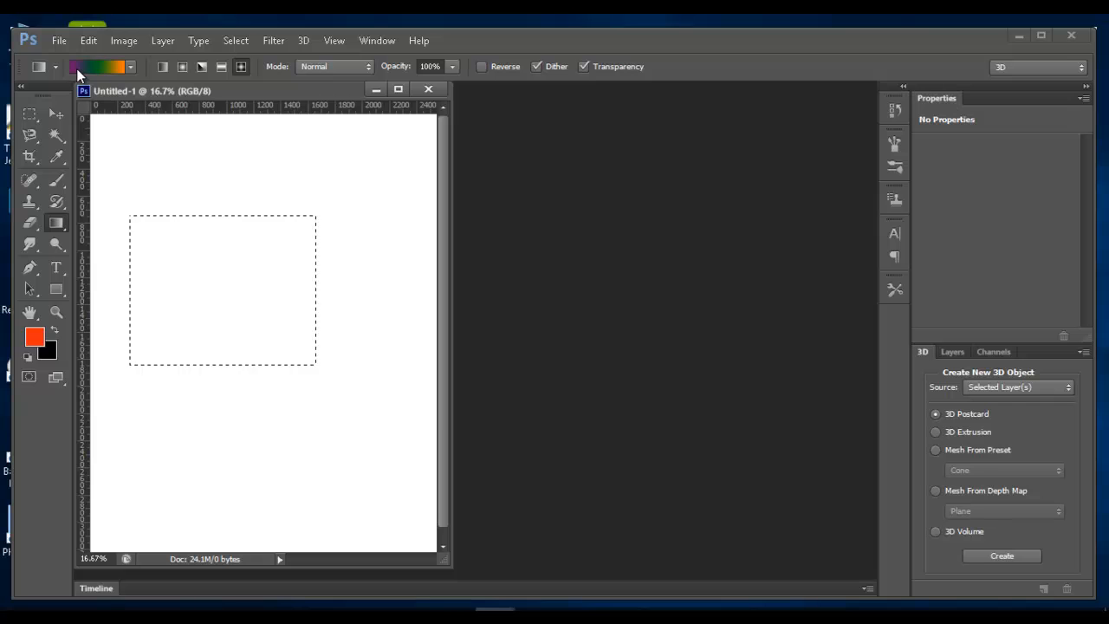
{"action": "left_click", "coordinate": [131, 68]}
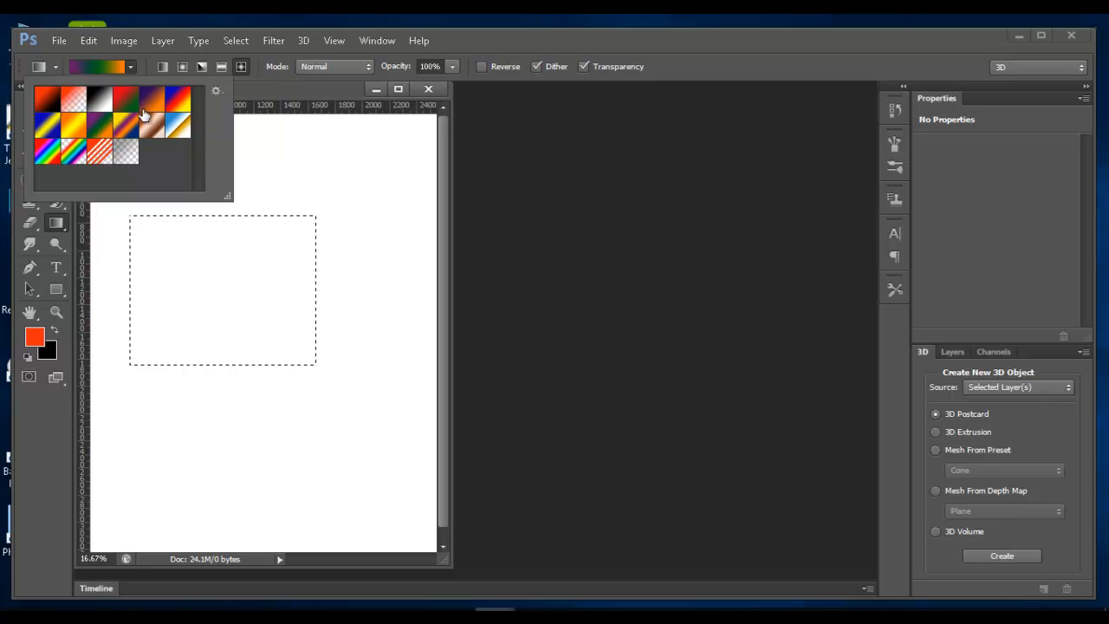
{"action": "left_click", "coordinate": [47, 102]}
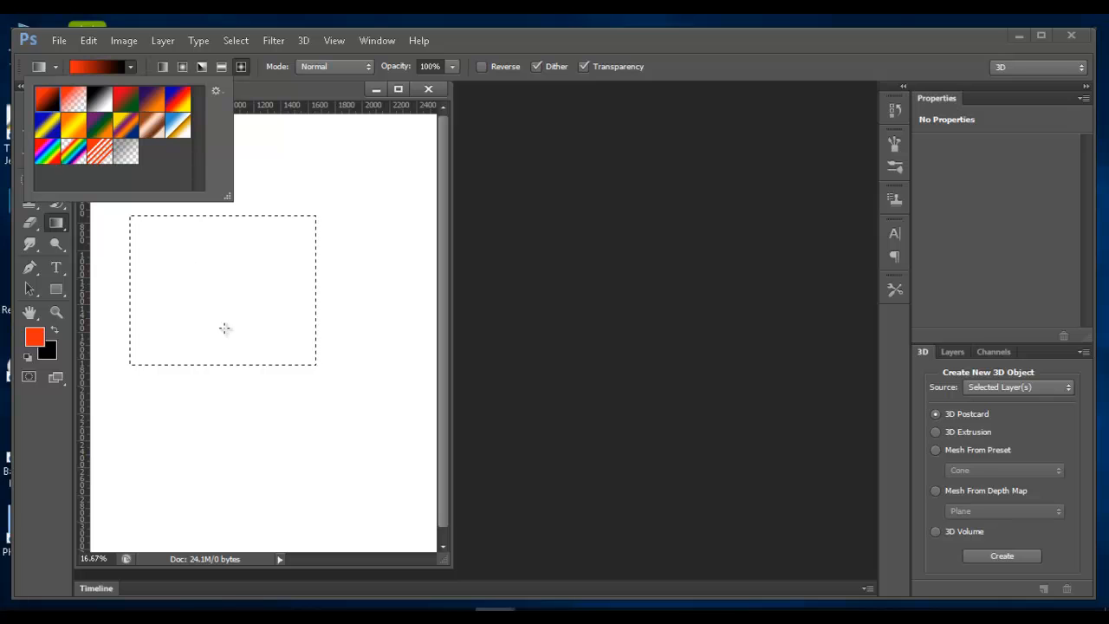
{"action": "left_click_drag", "start_coordinate": [217, 287], "coordinate": [264, 320]}
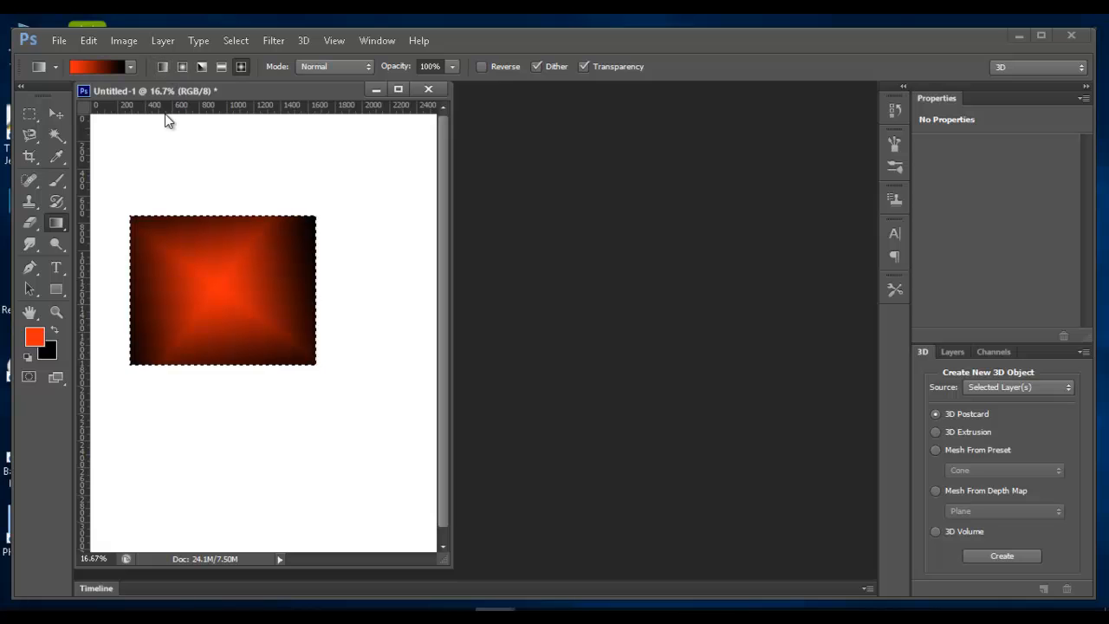
Refill the selection with a linear orange-red to black gradient, and replace it with a radial gradient spreading from the centre
{"action": "left_click", "coordinate": [165, 67]}
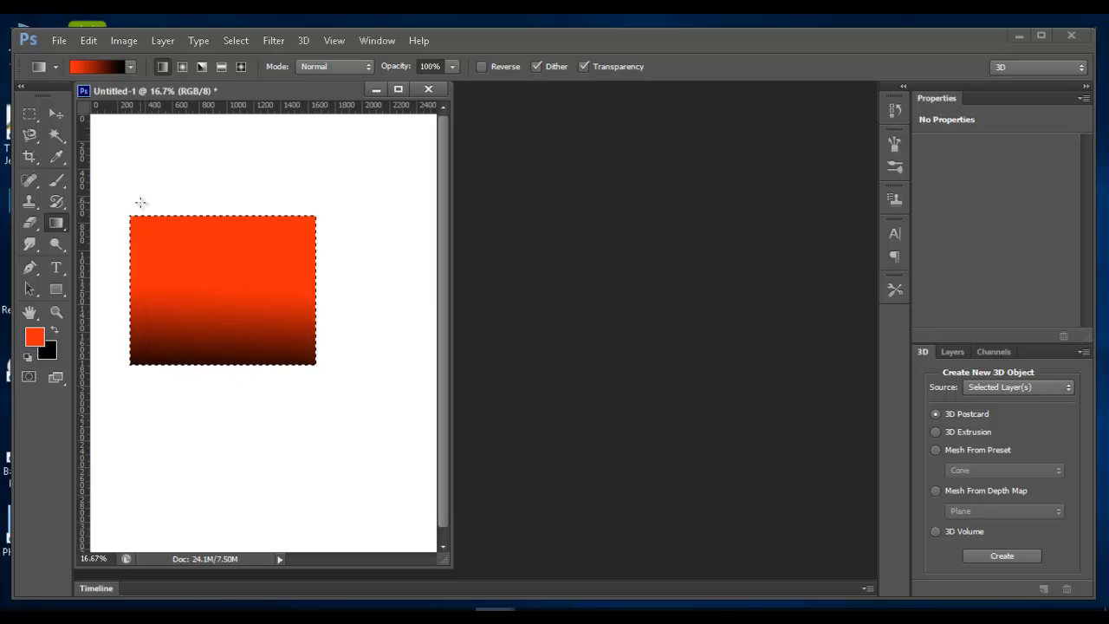
{"action": "left_click", "coordinate": [182, 66]}
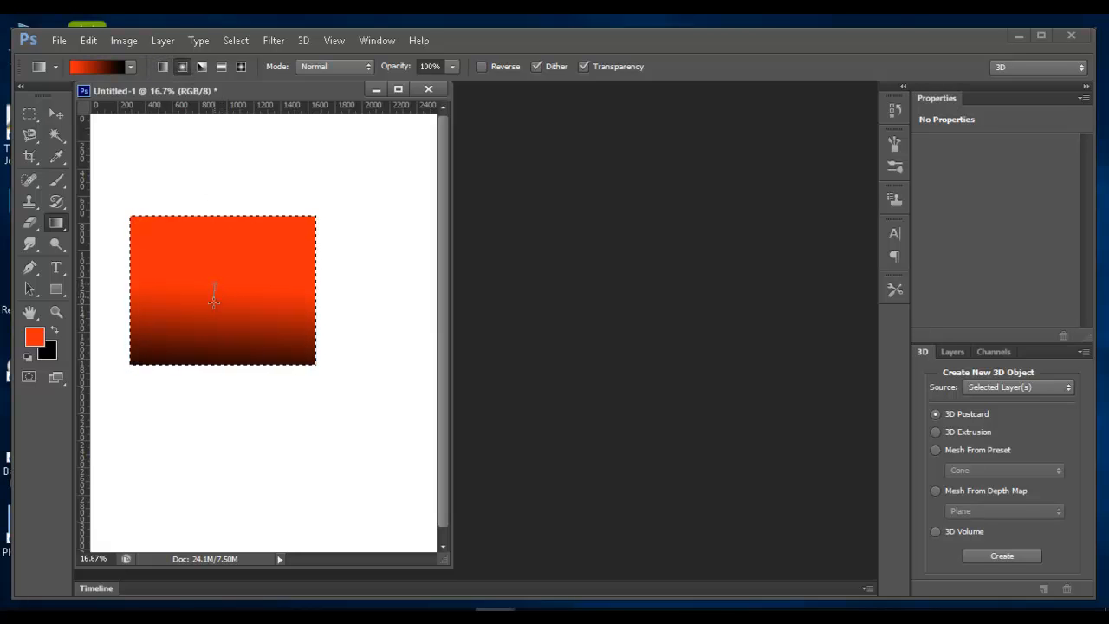
{"action": "left_click_drag", "start_coordinate": [207, 382], "coordinate": [212, 383]}
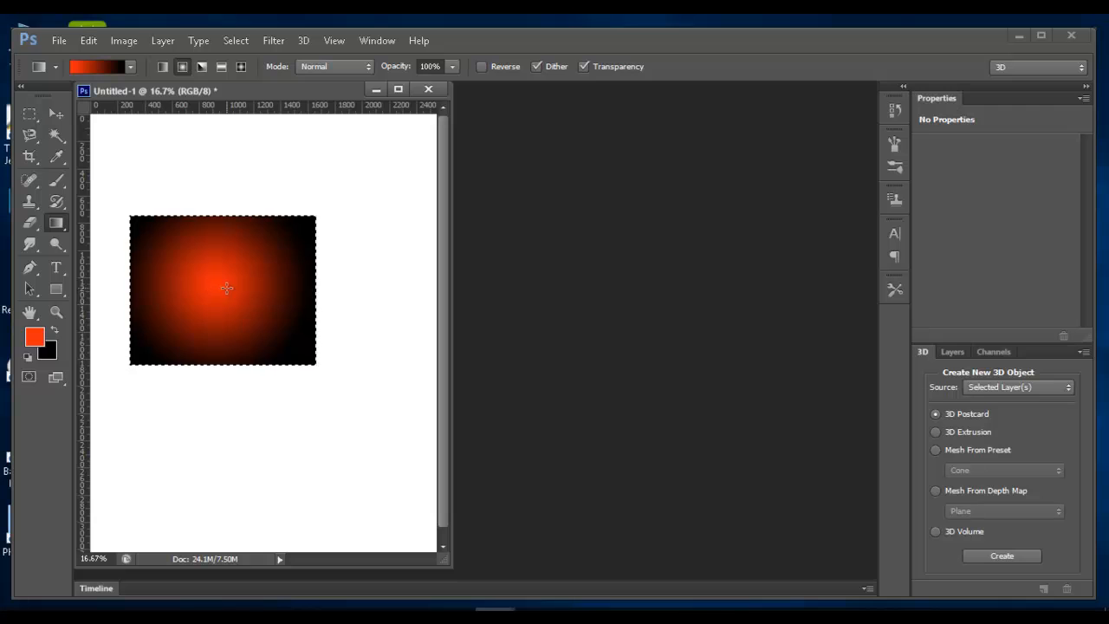
{"action": "left_click_drag", "start_coordinate": [221, 295], "coordinate": [503, 388]}
{"action": "left_click_drag", "start_coordinate": [211, 291], "coordinate": [346, 295]}
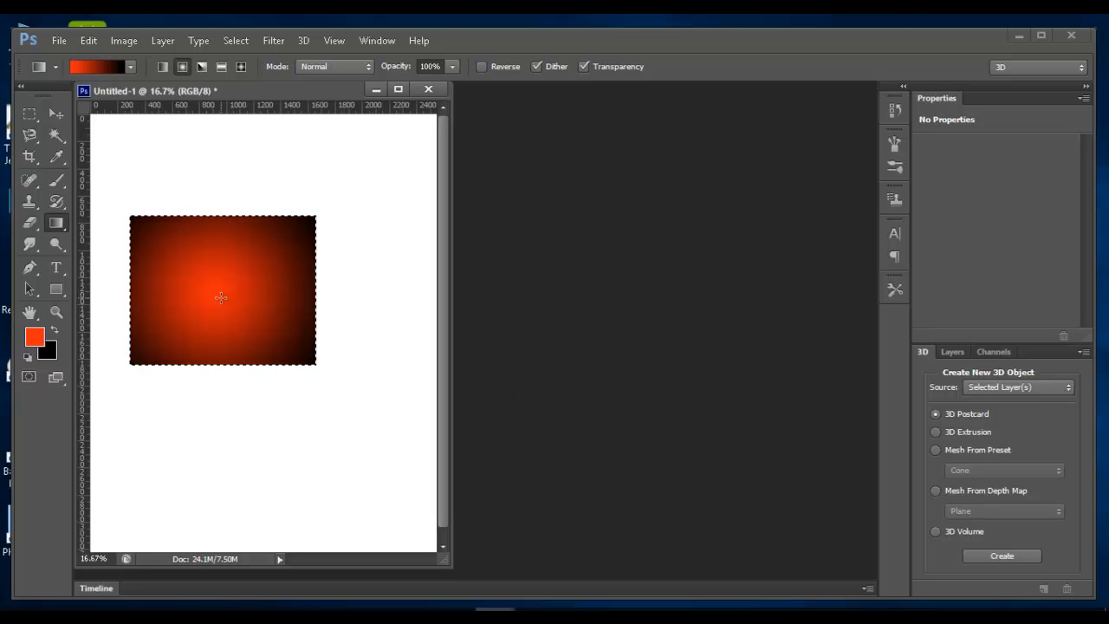
{"action": "left_click_drag", "start_coordinate": [216, 297], "coordinate": [370, 296]}
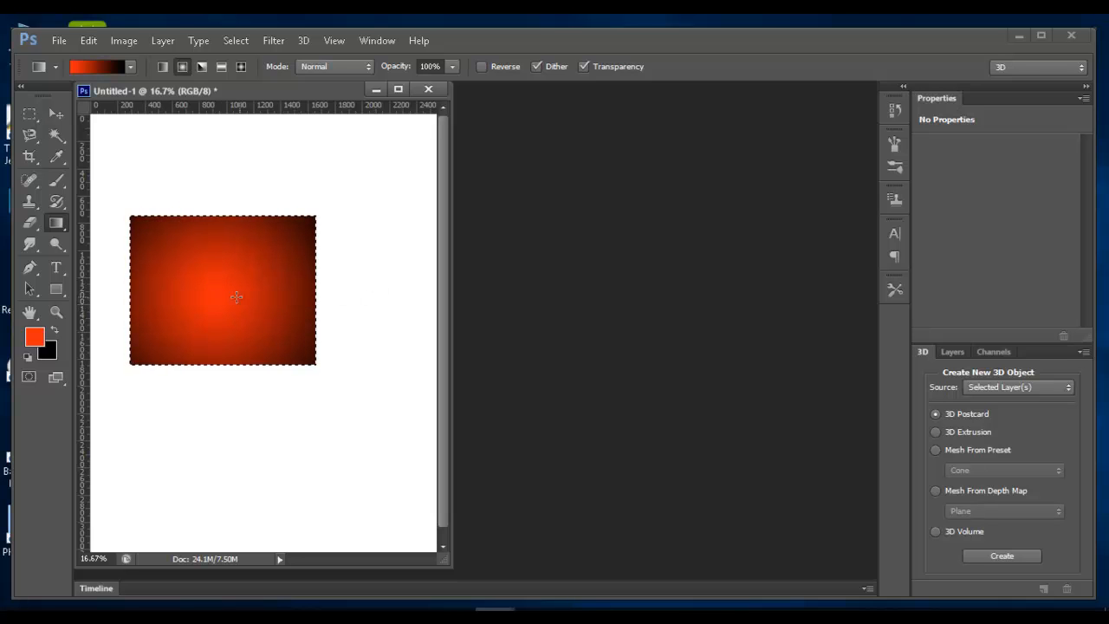
{"action": "left_click_drag", "start_coordinate": [217, 292], "coordinate": [303, 309]}
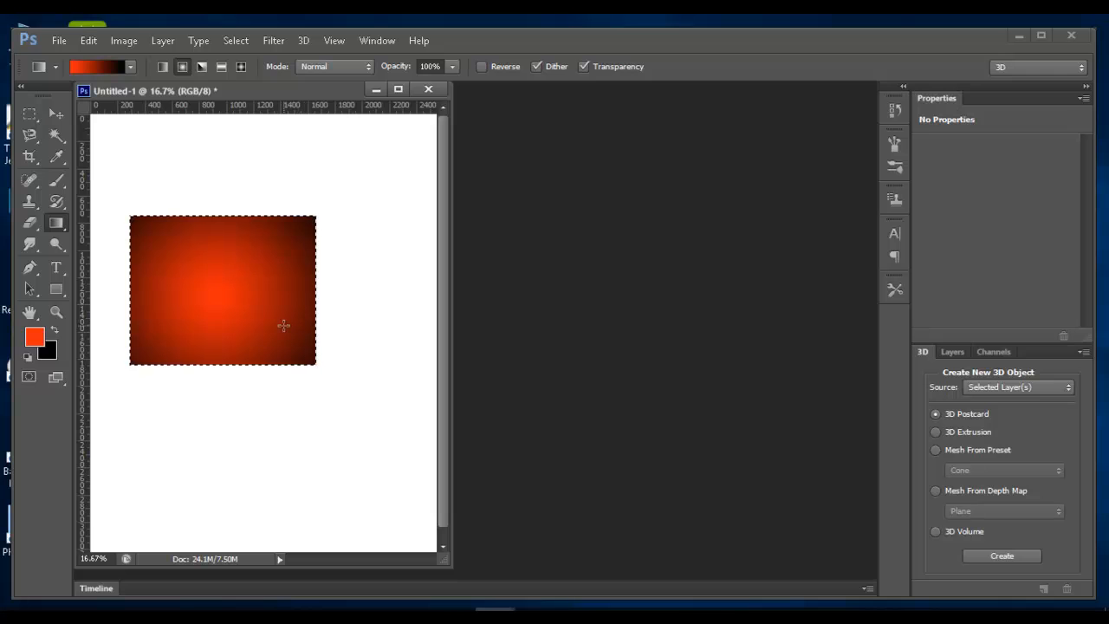
Fill the selection with an angle gradient in orange-red to black, and again with the yellow, violet, orange and blue preset
{"action": "left_click", "coordinate": [206, 70]}
{"action": "left_click_drag", "start_coordinate": [209, 276], "coordinate": [318, 453]}
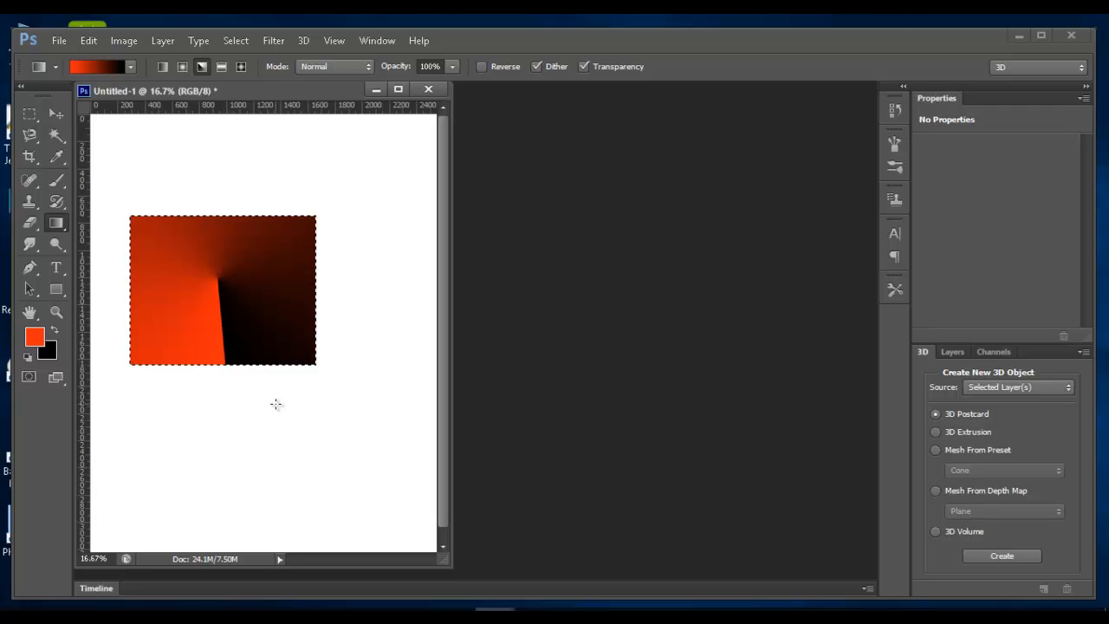
{"action": "left_click", "coordinate": [131, 65]}
{"action": "left_click", "coordinate": [119, 128]}
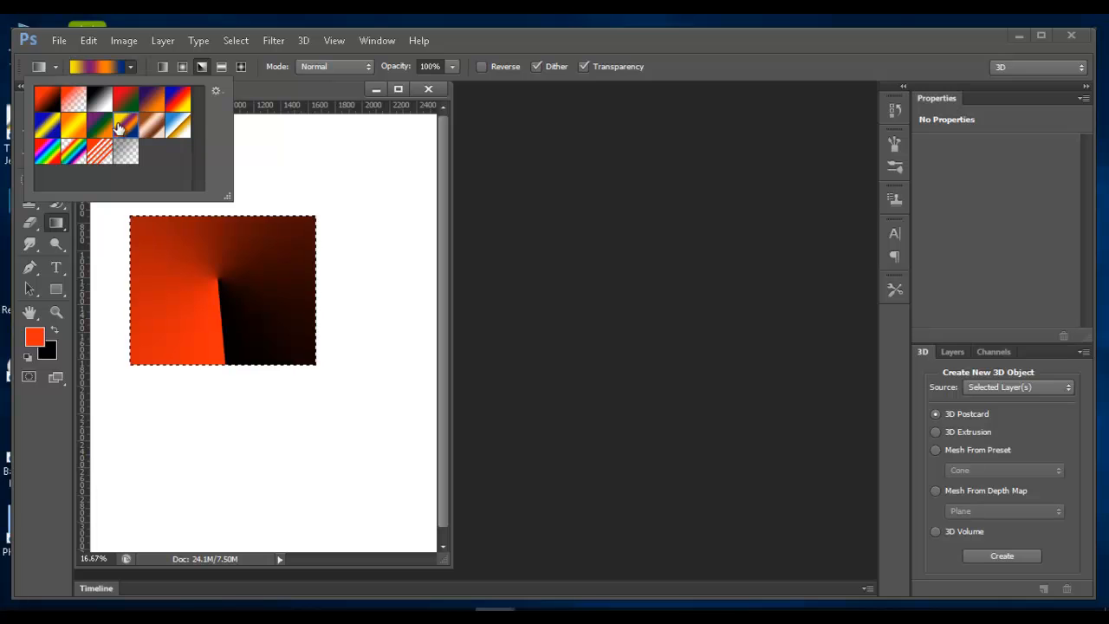
{"action": "left_click", "coordinate": [230, 330]}
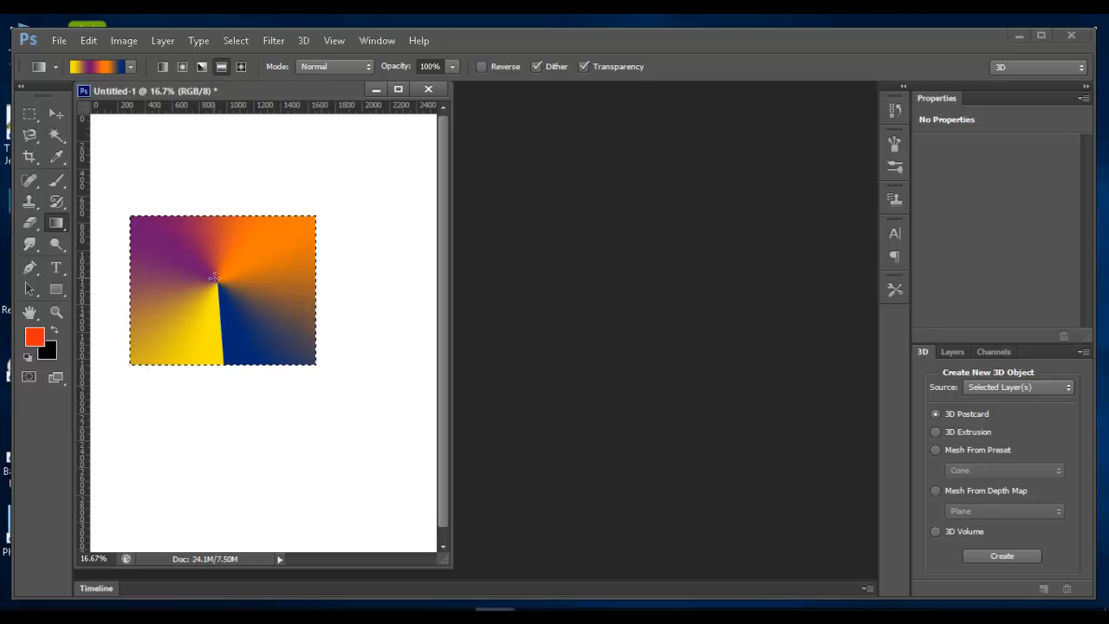
Apply the yellow, violet, orange and blue preset as a reflected gradient, ending with wide vertical bands mirrored about the selection's centre
{"action": "left_click_drag", "start_coordinate": [222, 352], "coordinate": [227, 357]}
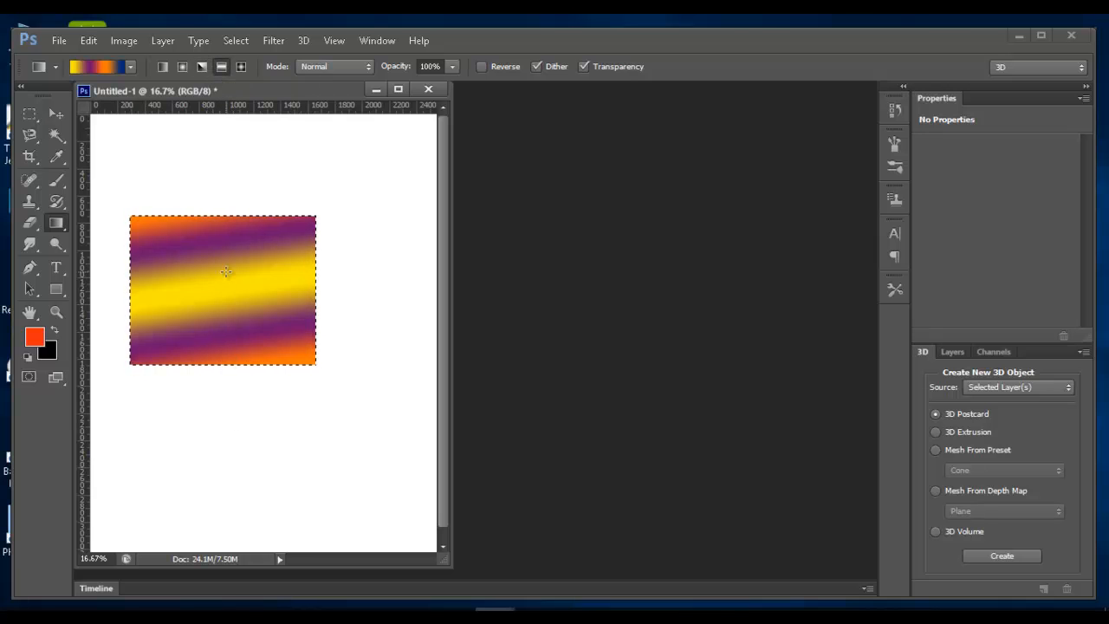
{"action": "left_click_drag", "start_coordinate": [376, 290], "coordinate": [254, 289]}
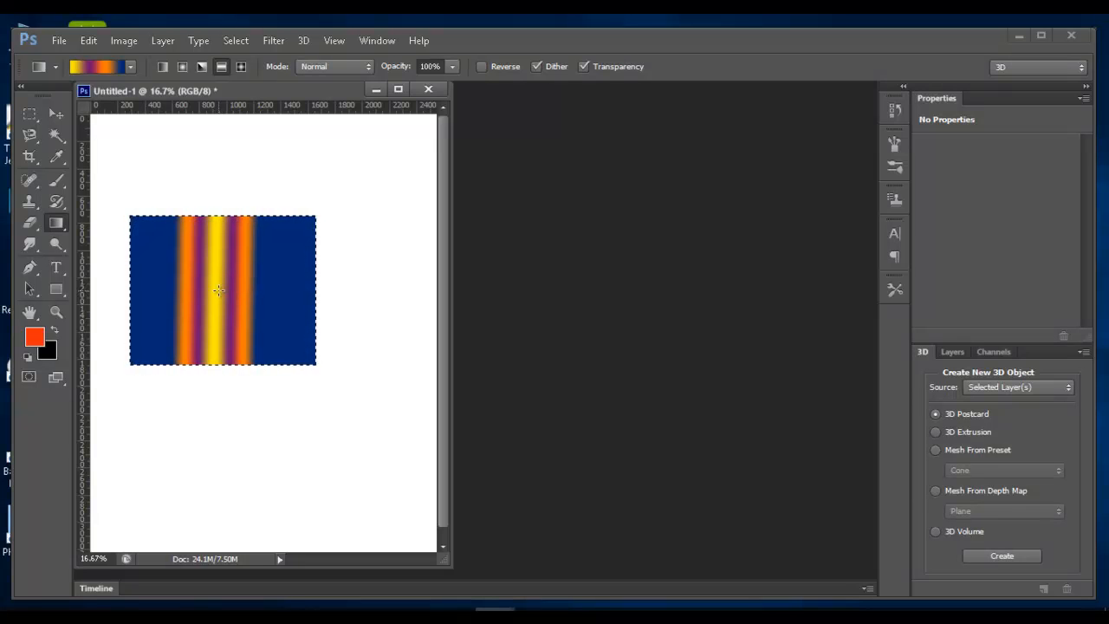
{"action": "left_click_drag", "start_coordinate": [374, 295], "coordinate": [375, 295]}
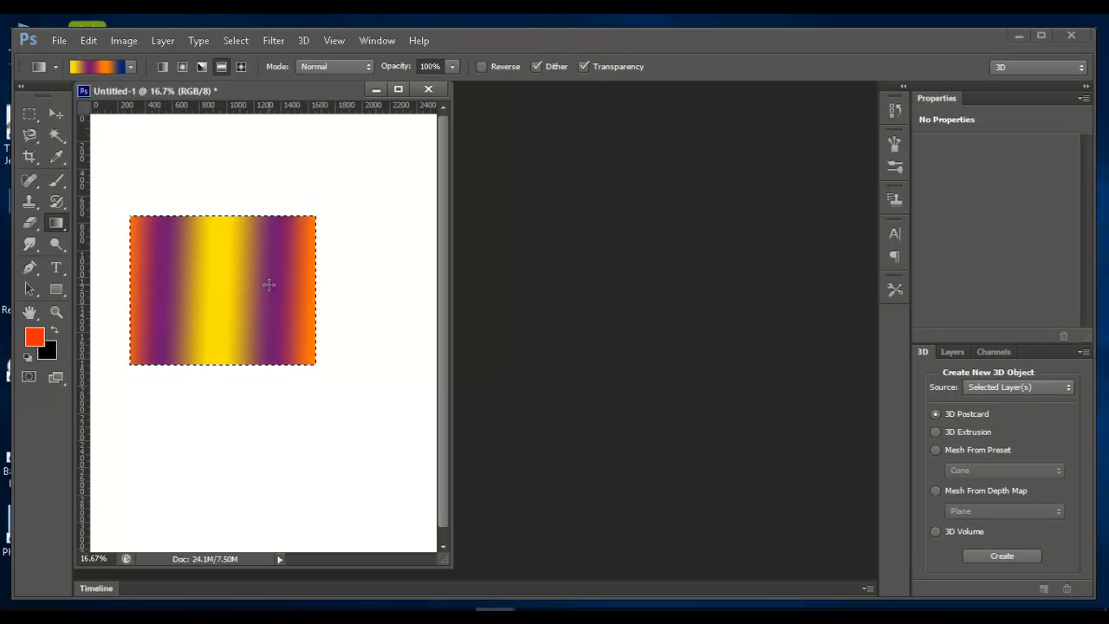
Refill the selection with a diamond gradient in the same preset, large enough to extend past the selection's edges
{"action": "left_click", "coordinate": [241, 65]}
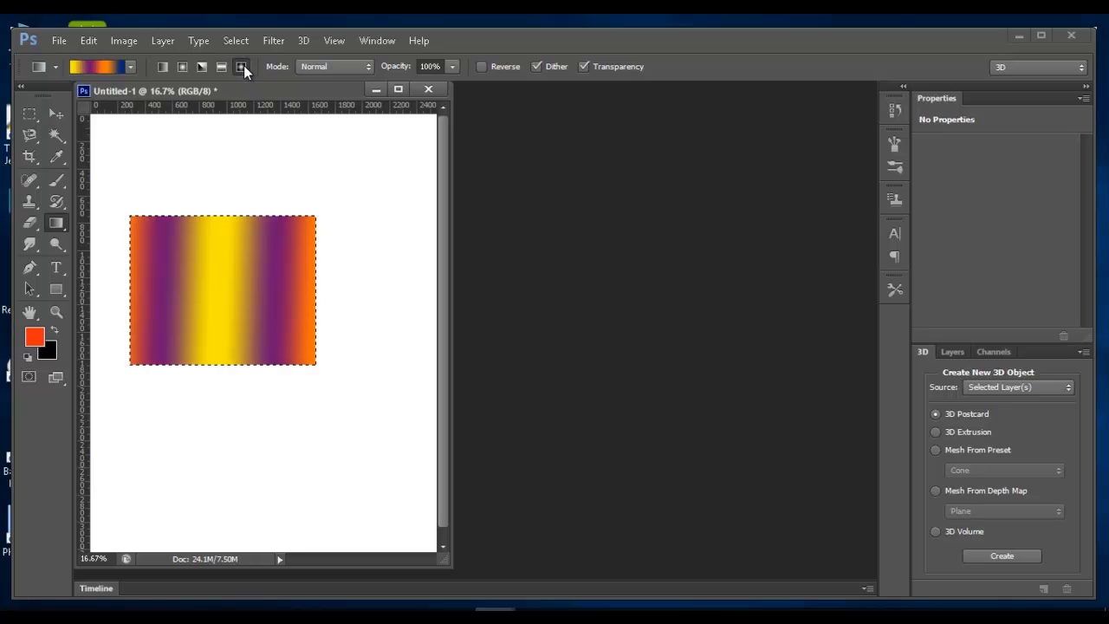
{"action": "left_click_drag", "start_coordinate": [227, 285], "coordinate": [230, 374]}
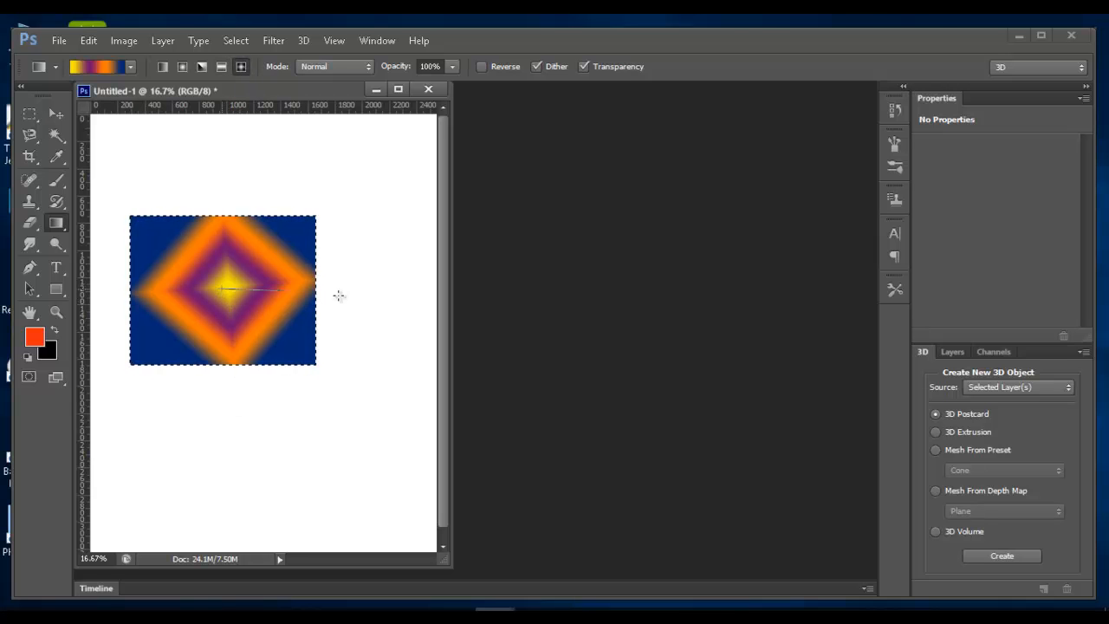
{"action": "left_click_drag", "start_coordinate": [222, 287], "coordinate": [360, 294]}
{"action": "left_click_drag", "start_coordinate": [225, 293], "coordinate": [87, 288]}
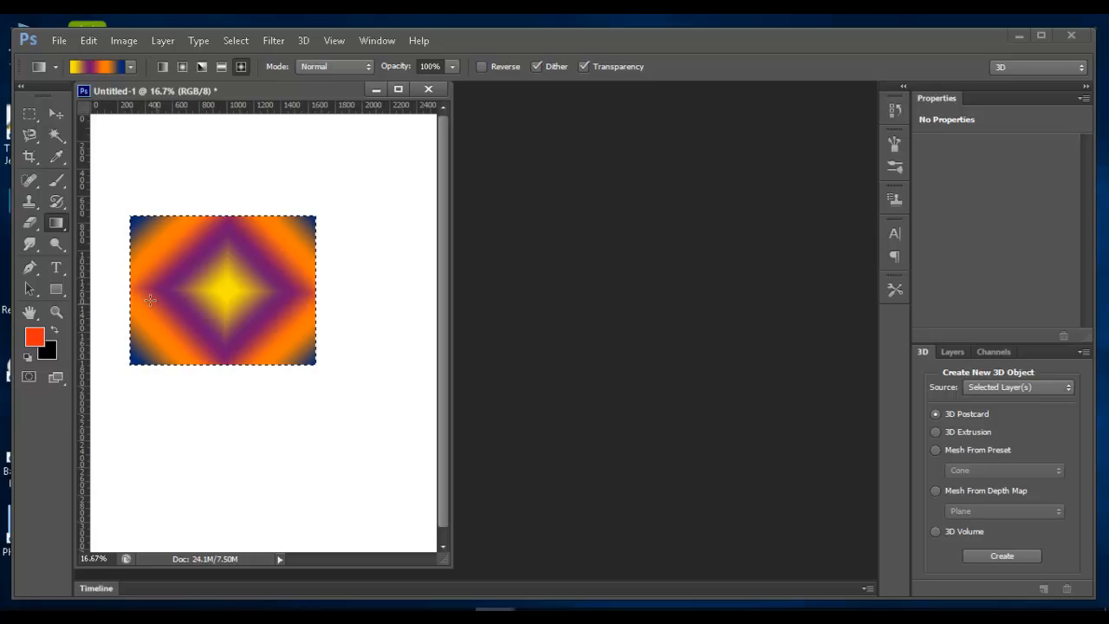
Fill the purple diamond band with the orange-red foreground colour using the Paint Bucket tool
{"action": "right_click", "coordinate": [56, 223]}
{"action": "left_click", "coordinate": [165, 239]}
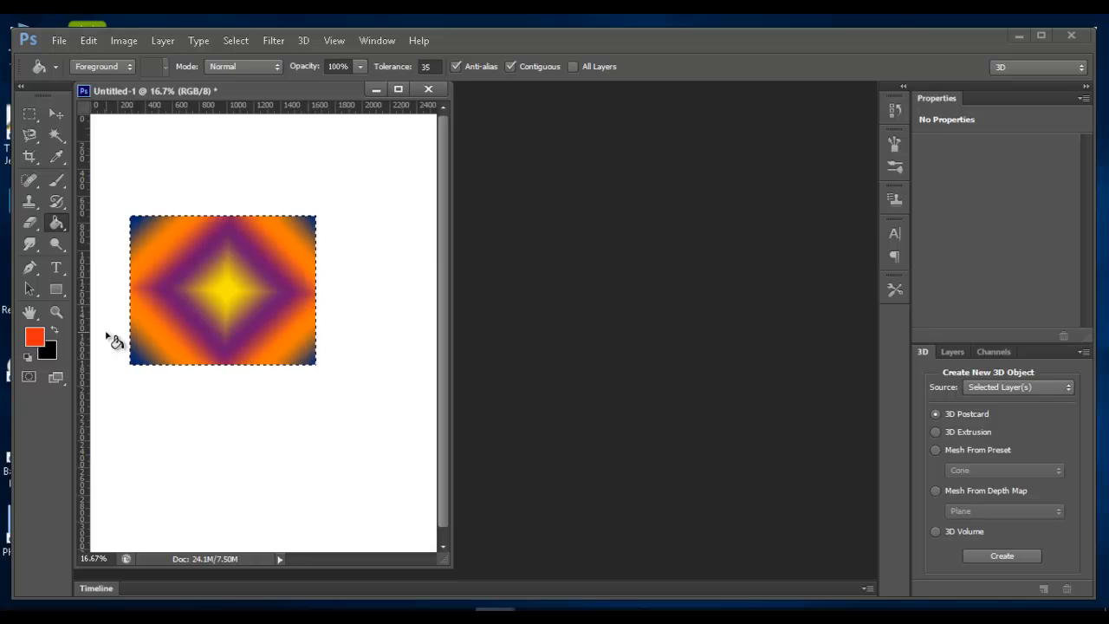
{"action": "left_click", "coordinate": [184, 309]}
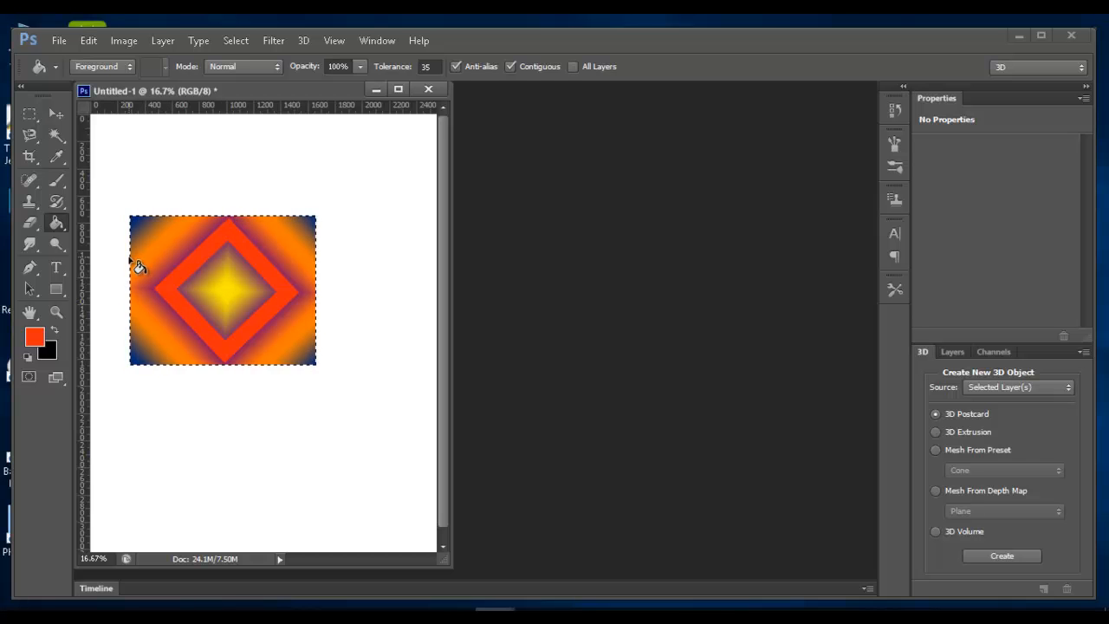
{"action": "right_click", "coordinate": [62, 224]}
{"action": "left_click", "coordinate": [62, 224]}
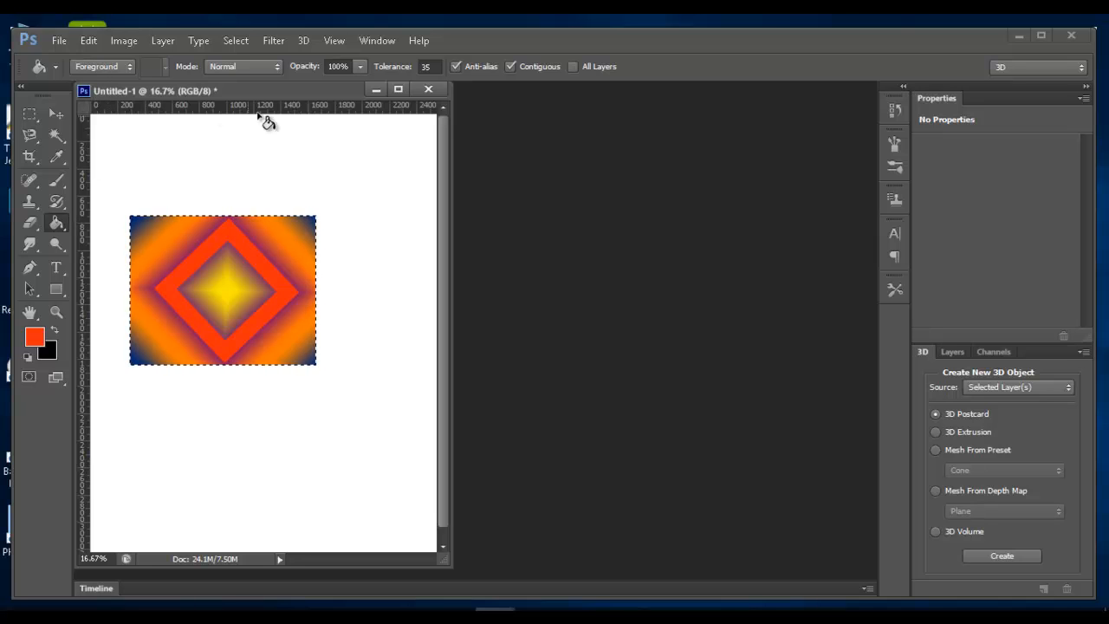
Fill a strip of the lower-left orange band at tolerance 3, and the other orange bands at tolerance 30
{"action": "left_click", "coordinate": [427, 66]}
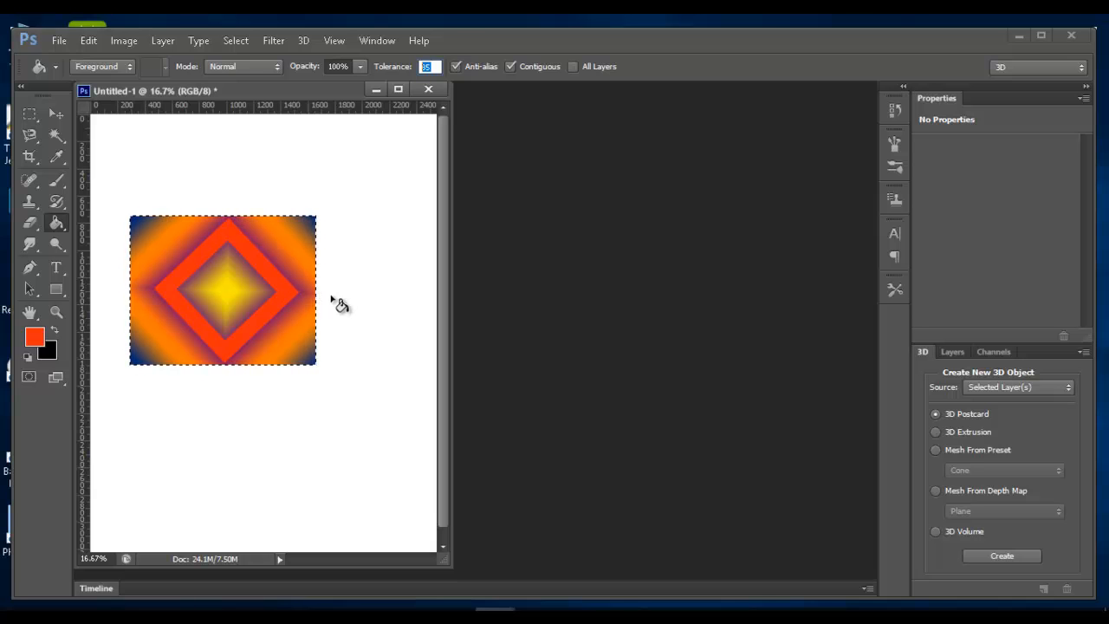
{"action": "type", "text": "3"}
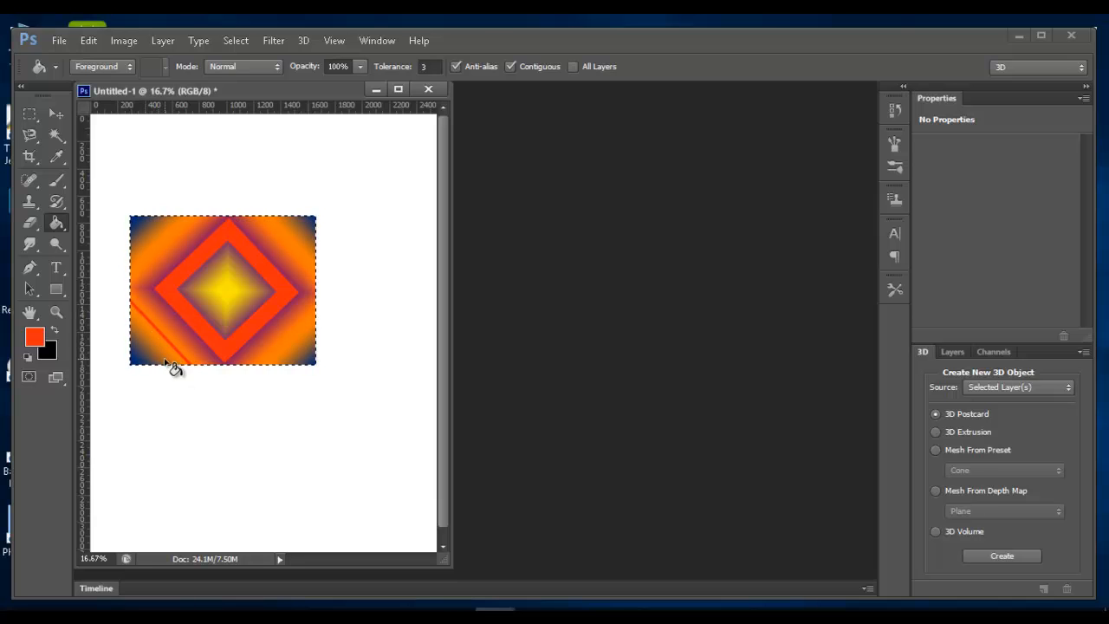
{"action": "left_click", "coordinate": [425, 67]}
{"action": "key", "text": "Return"}
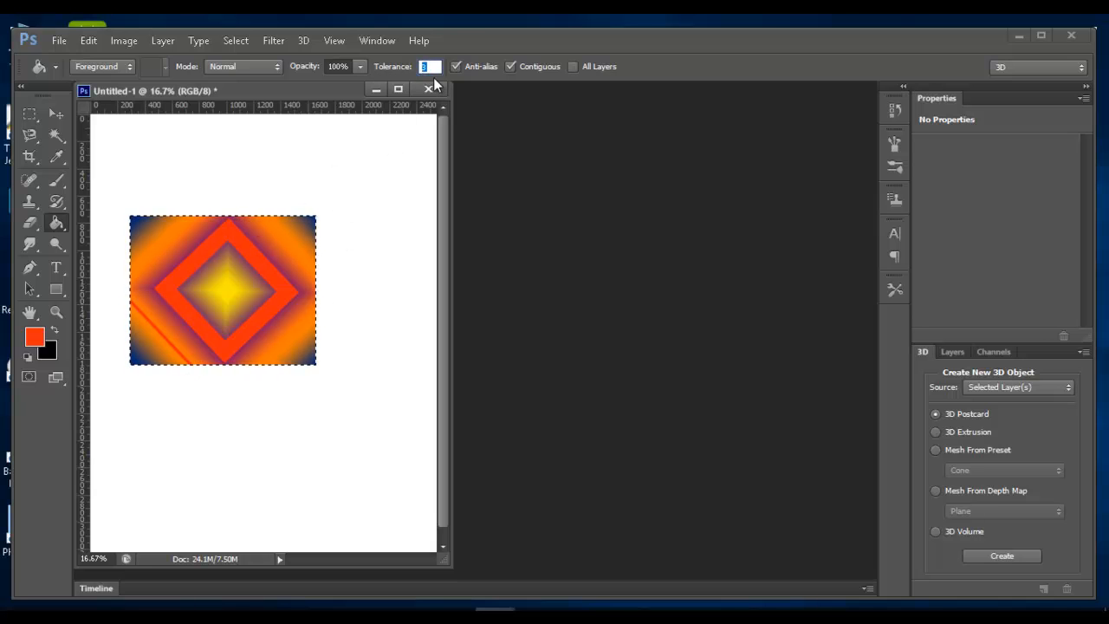
{"action": "type", "text": "30"}
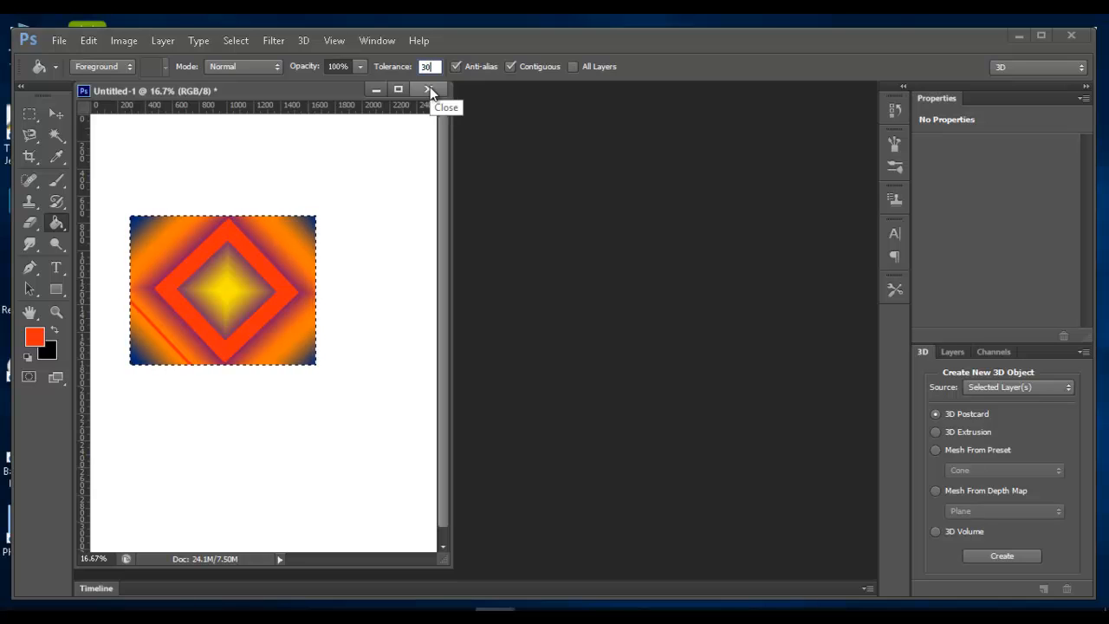
{"action": "left_click", "coordinate": [265, 340]}
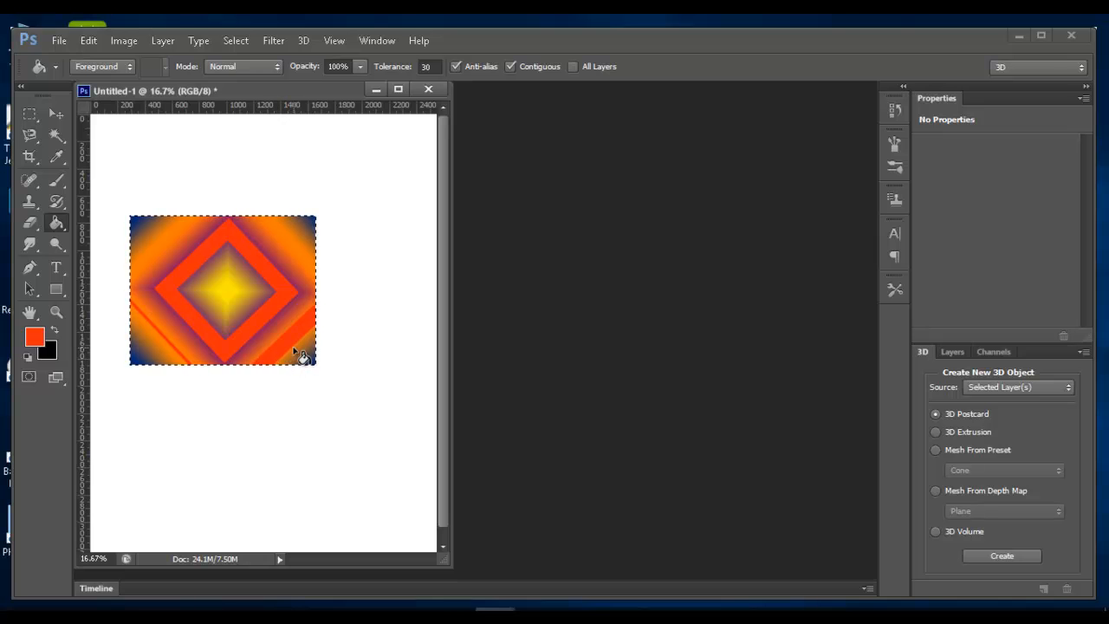
{"action": "left_click", "coordinate": [309, 256]}
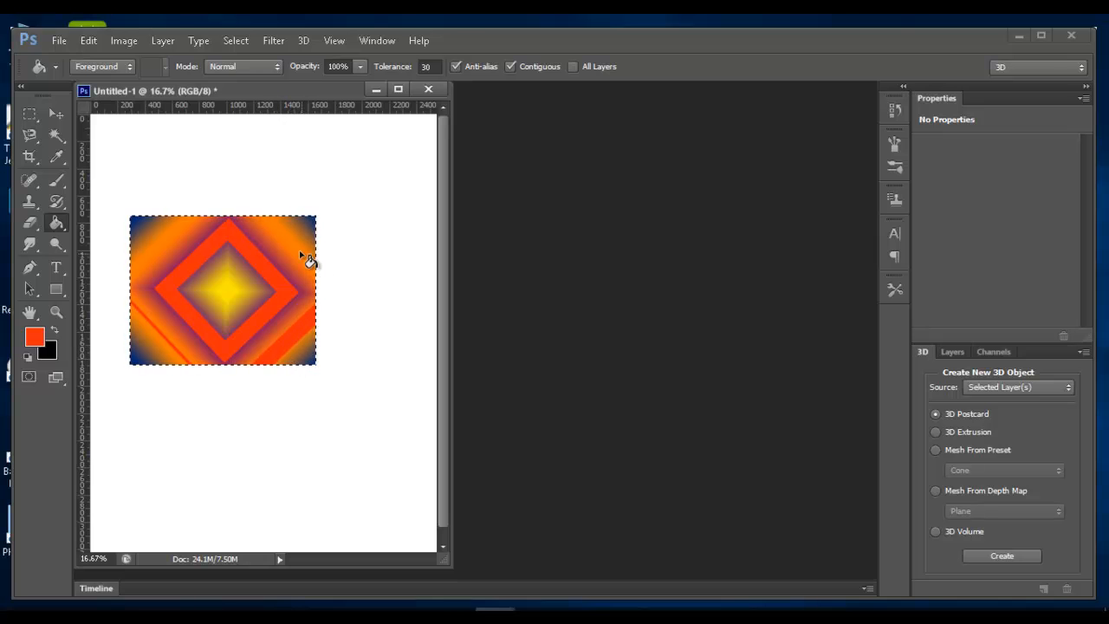
Set the Paint Bucket tolerance to 70 and fill the lower-left orange band and the yellow centre of the diamond
{"action": "left_click", "coordinate": [436, 66]}
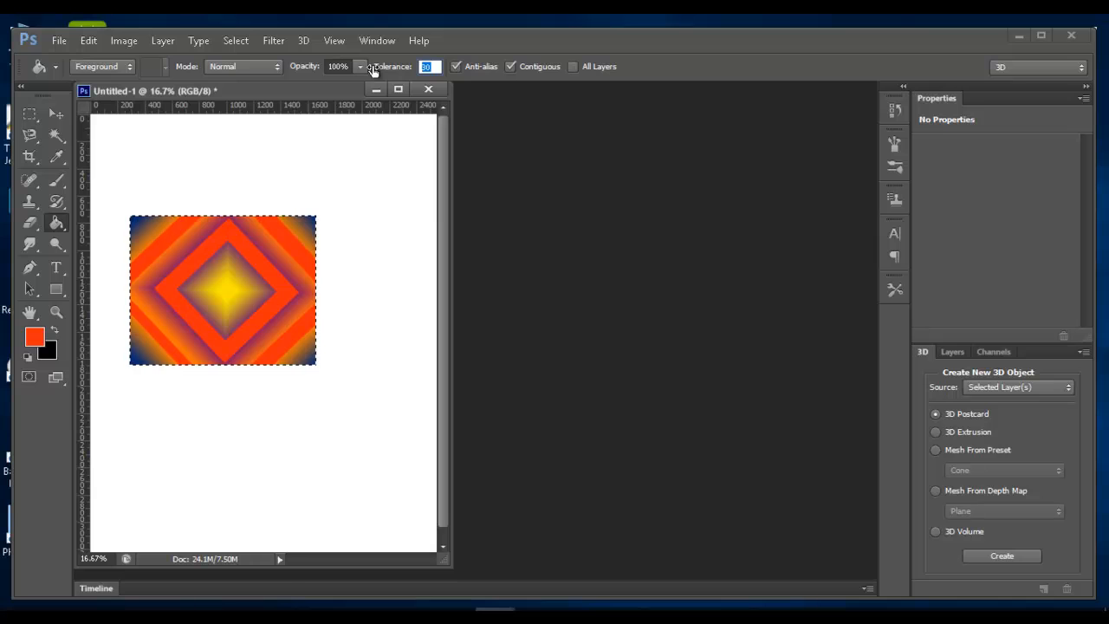
{"action": "type", "text": "70"}
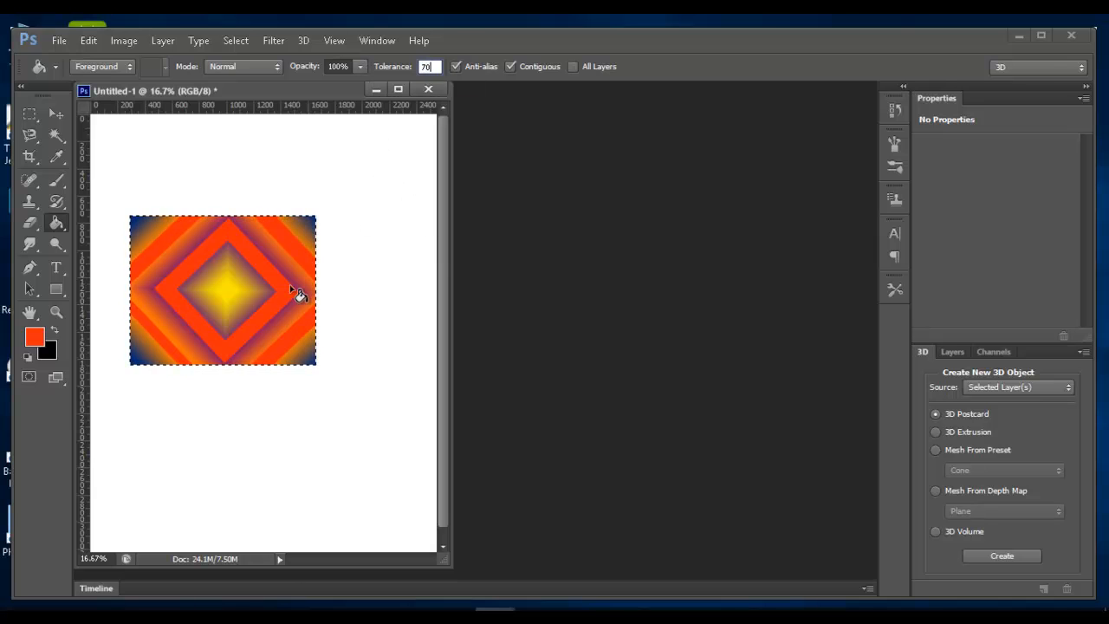
{"action": "left_click", "coordinate": [178, 348]}
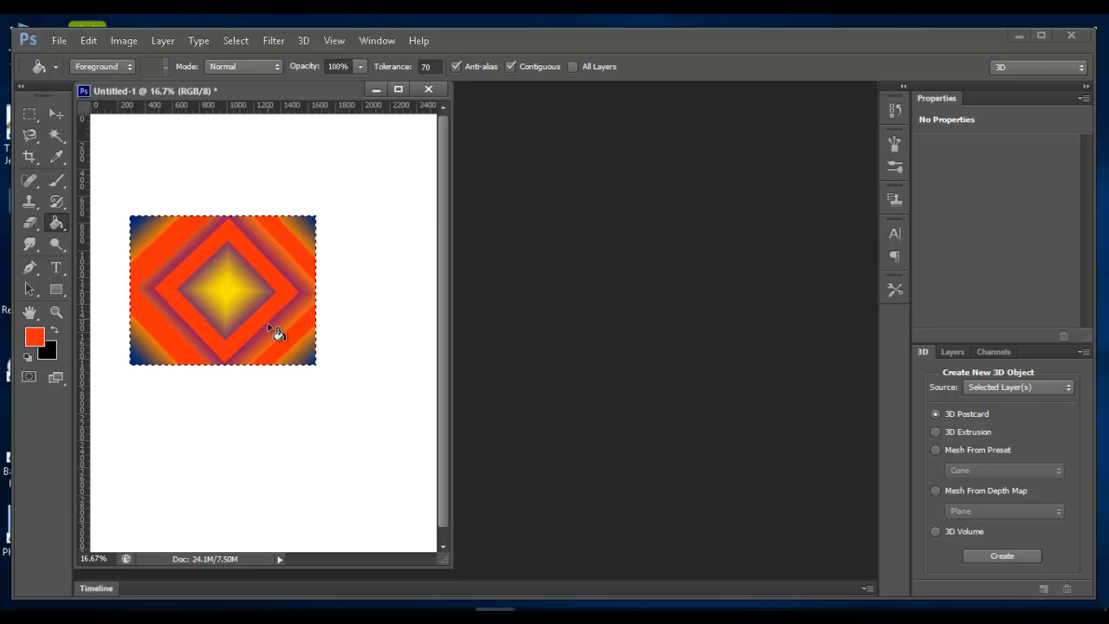
{"action": "left_click", "coordinate": [225, 291]}
{"action": "left_click", "coordinate": [227, 310]}
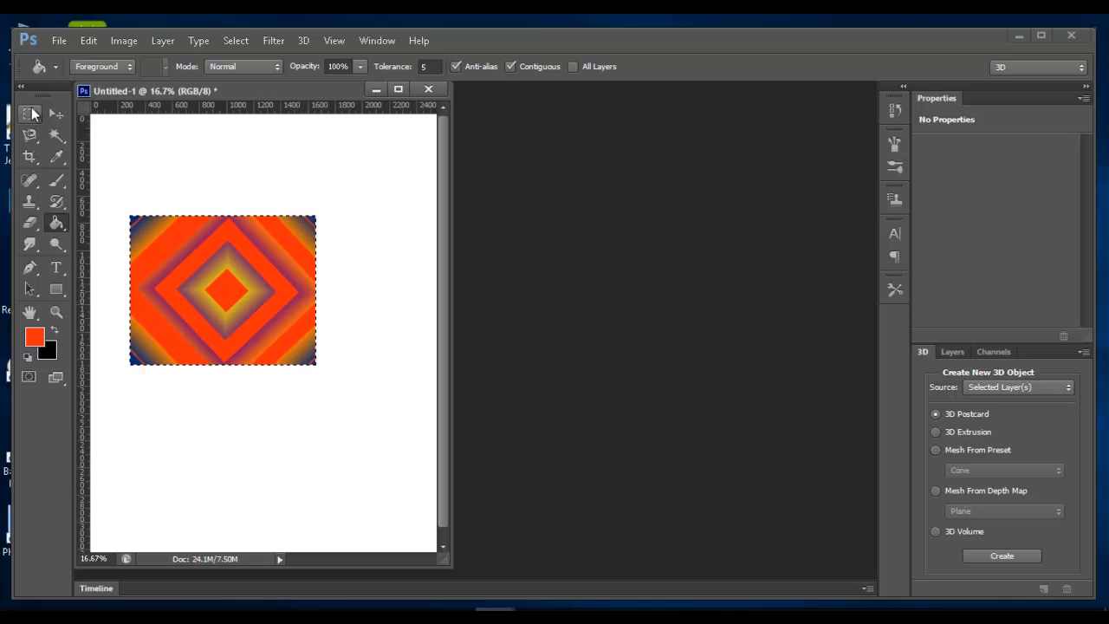
Select the whole gradient rectangle with a rectangular marquee and cut it from the canvas
{"action": "key", "text": "m"}
{"action": "left_click_drag", "start_coordinate": [119, 197], "coordinate": [361, 416]}
{"action": "key", "text": "ctrl+x"}
Activate the 3D Material Drop tool, and copy the striped sphere from 3D Object.ai in Illustrator
{"action": "left_click", "coordinate": [59, 223]}
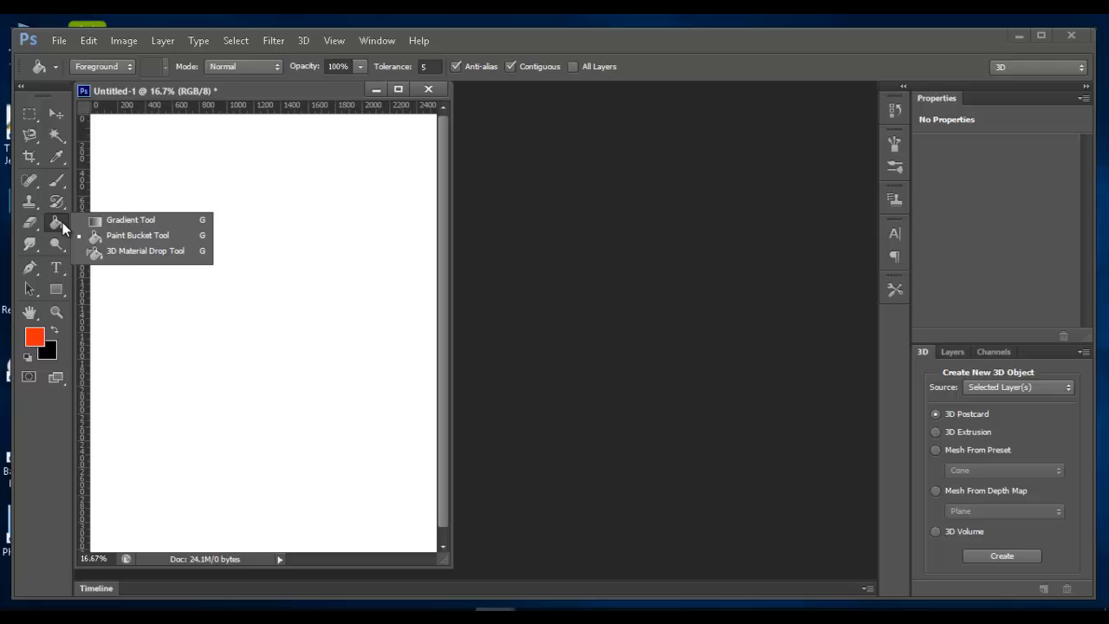
{"action": "left_click", "coordinate": [130, 253]}
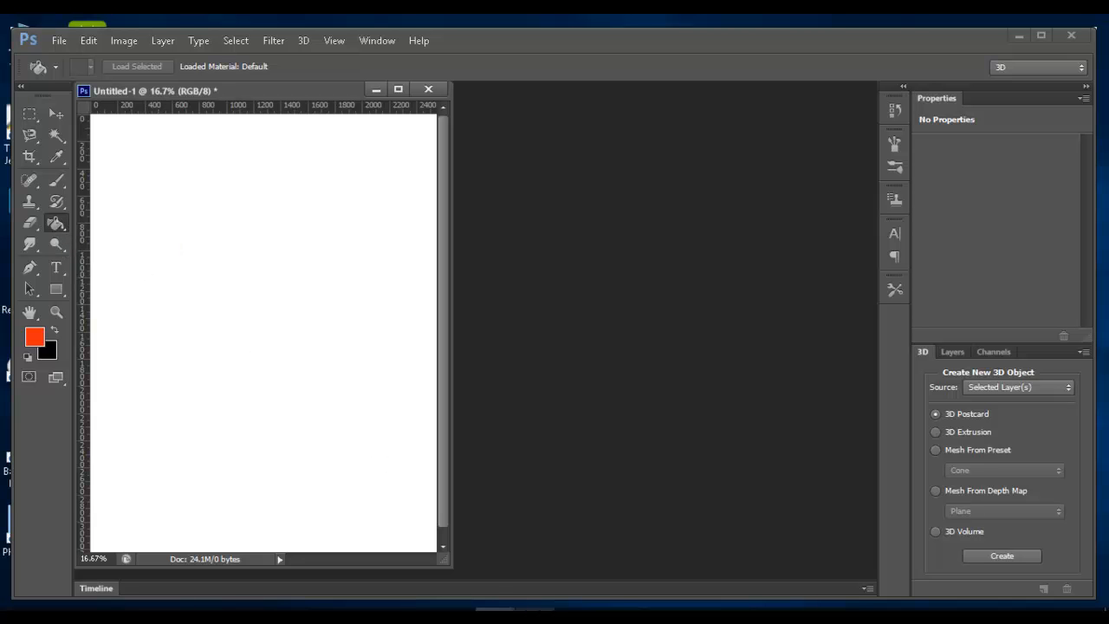
{"action": "left_click", "coordinate": [535, 614]}
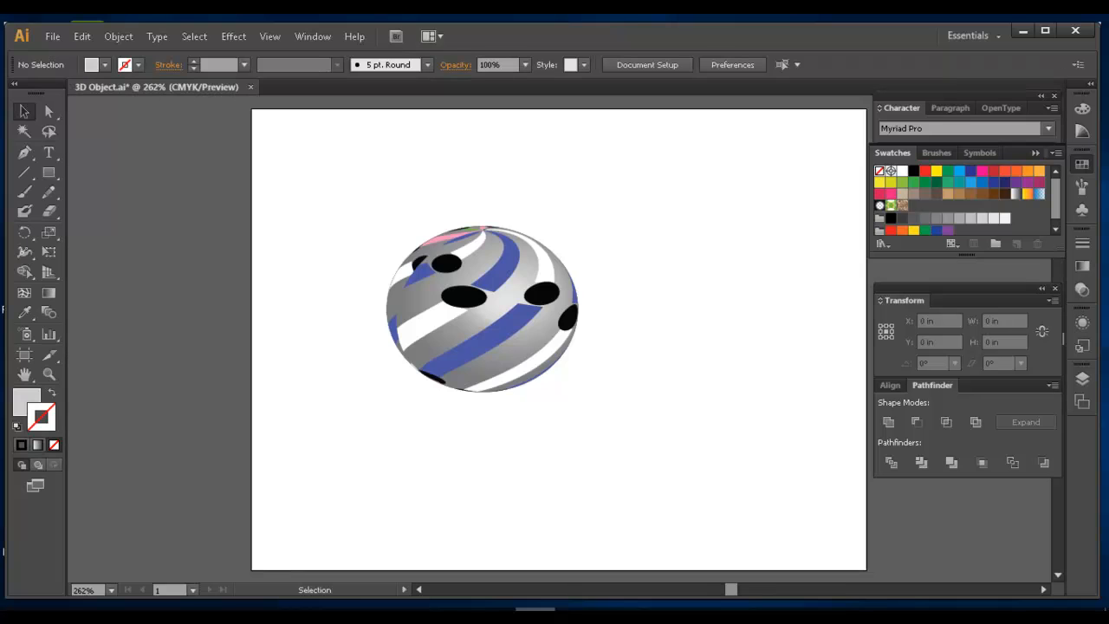
{"action": "left_click", "coordinate": [450, 318]}
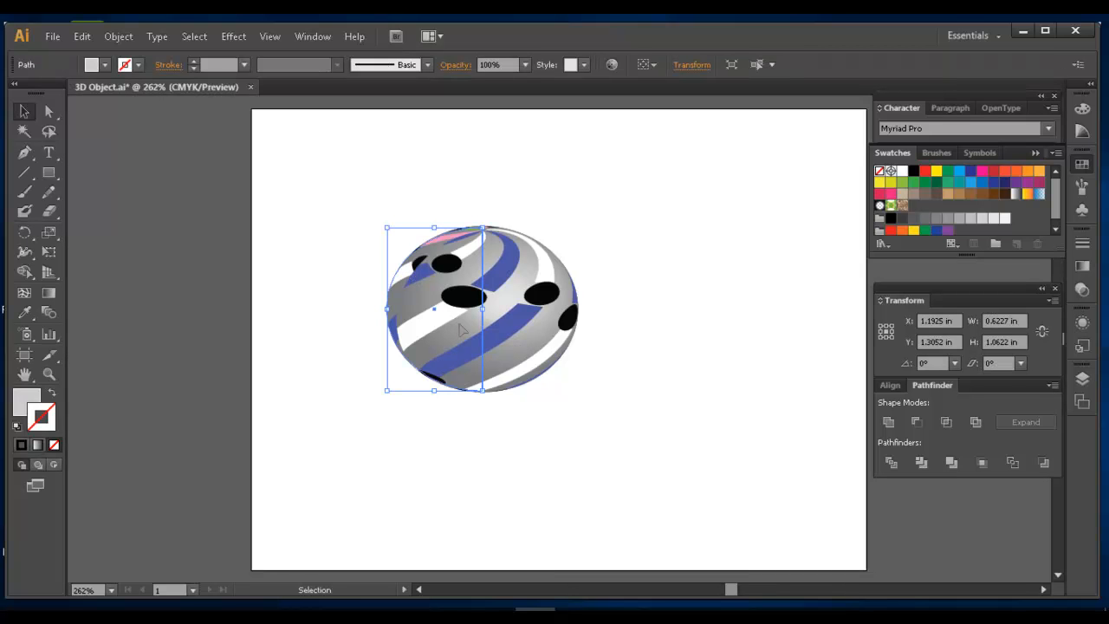
{"action": "left_click", "coordinate": [83, 40]}
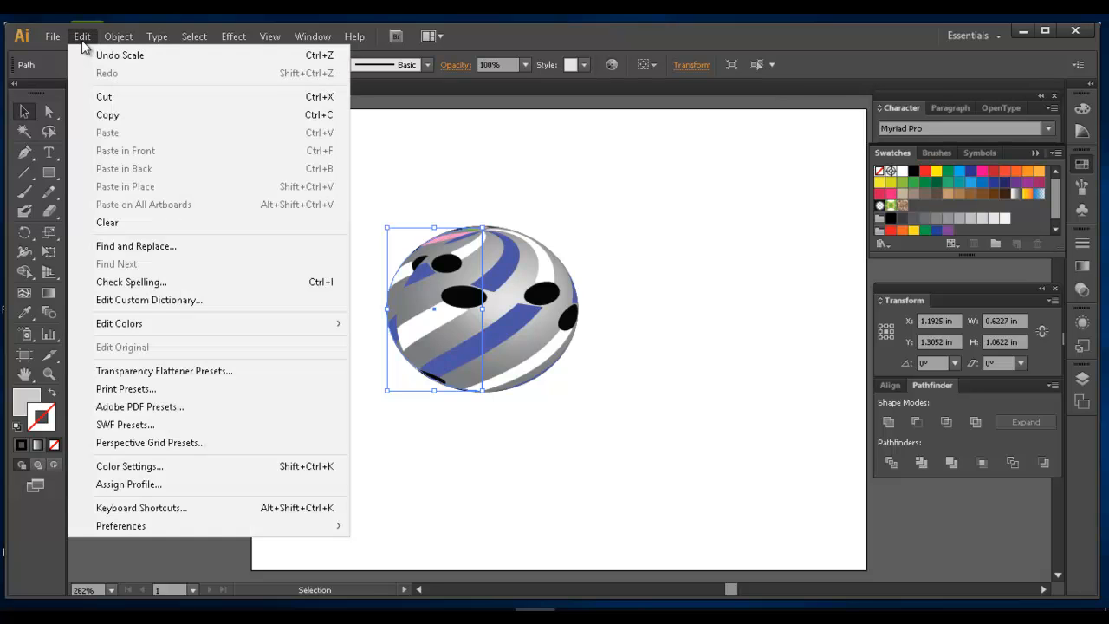
{"action": "left_click", "coordinate": [111, 115]}
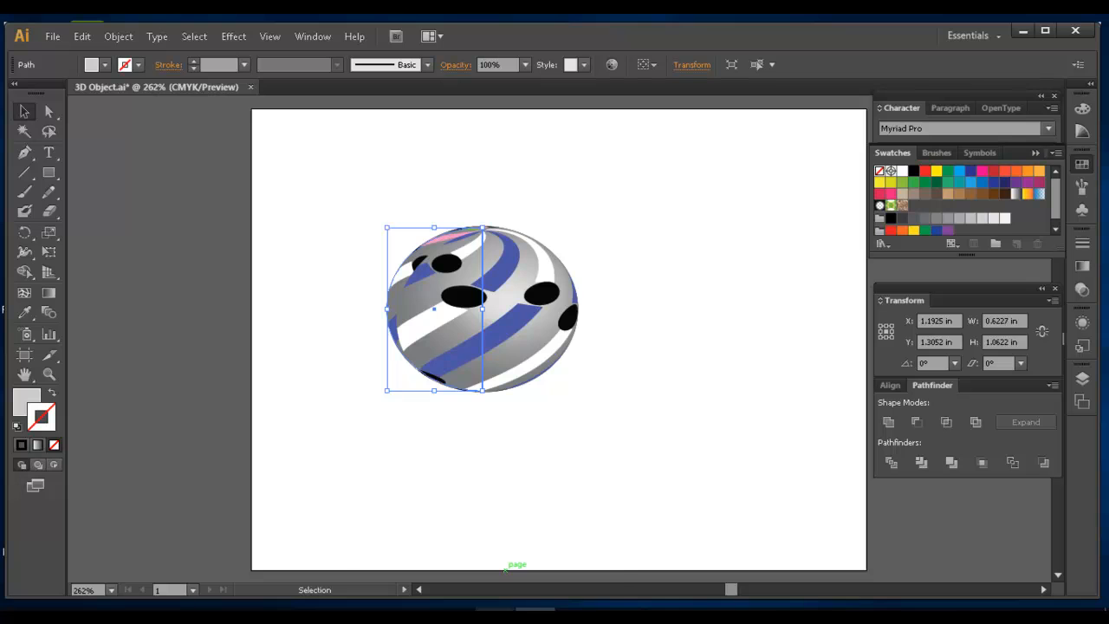
Switch to Photoshop, paste the sphere into Untitled-1 as a Smart Object, and create a 3D extrusion from its layer
{"action": "left_click", "coordinate": [495, 610]}
{"action": "left_click", "coordinate": [568, 526]}
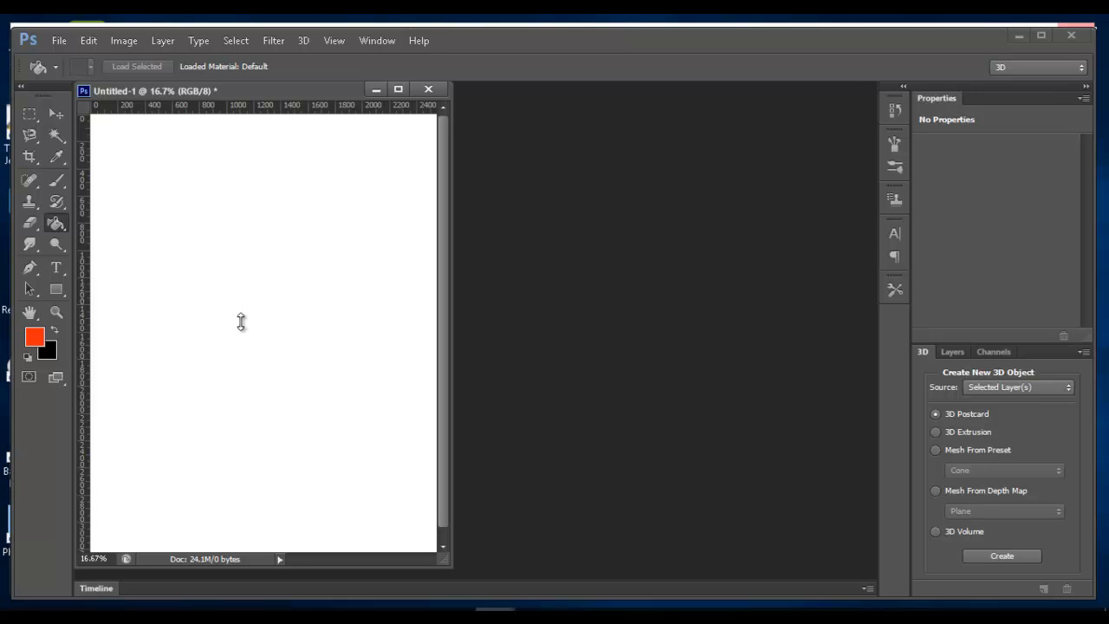
{"action": "key", "text": "ctrl+v"}
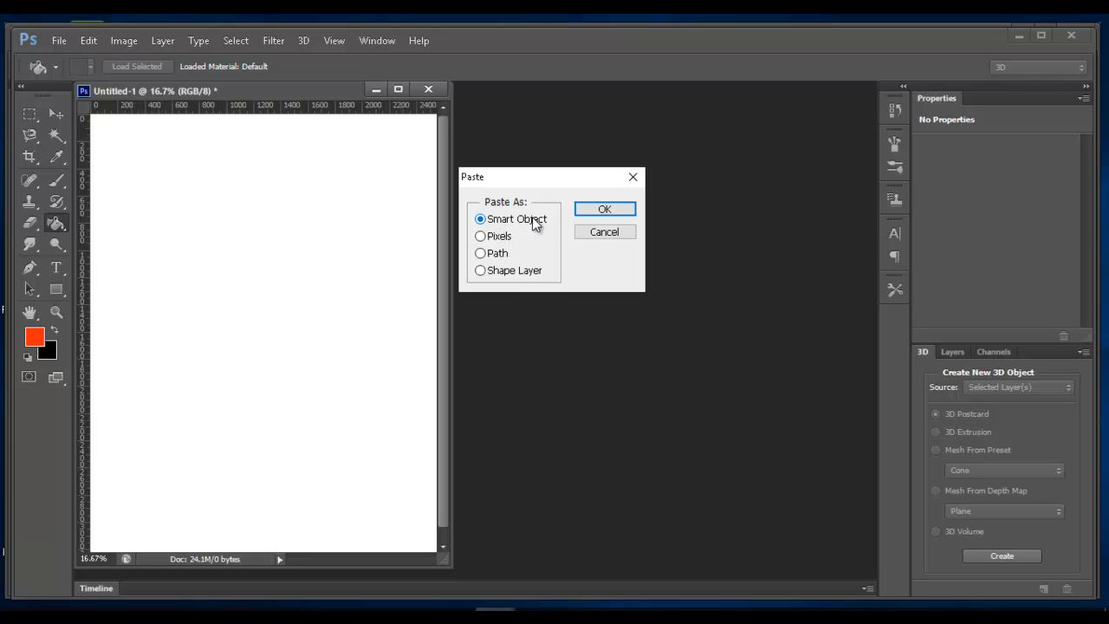
{"action": "left_click", "coordinate": [605, 210]}
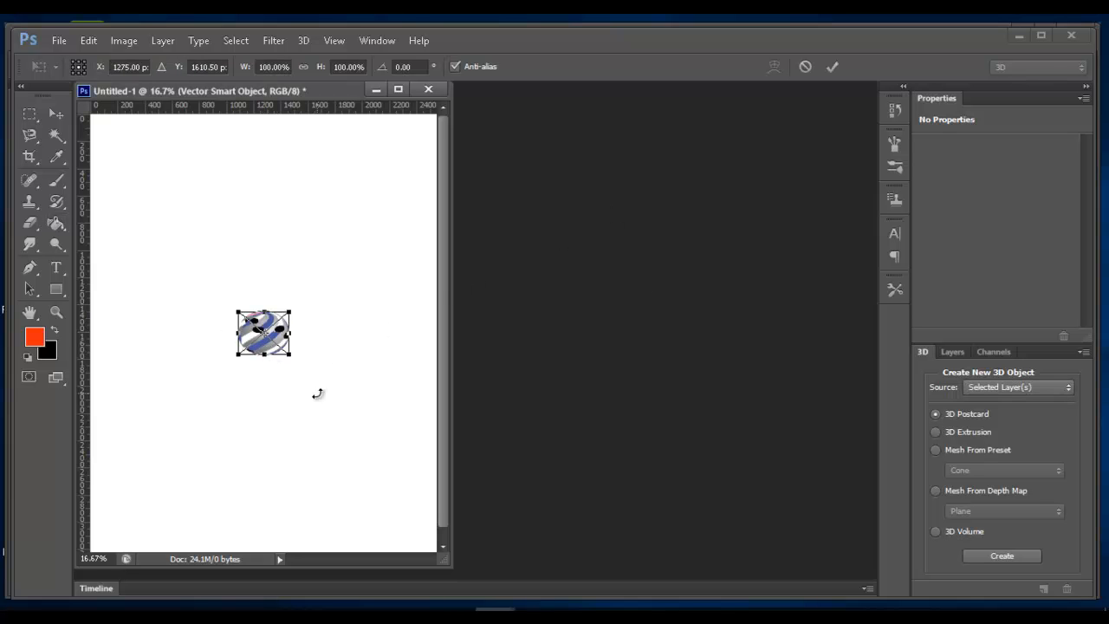
{"action": "key", "text": "Return"}
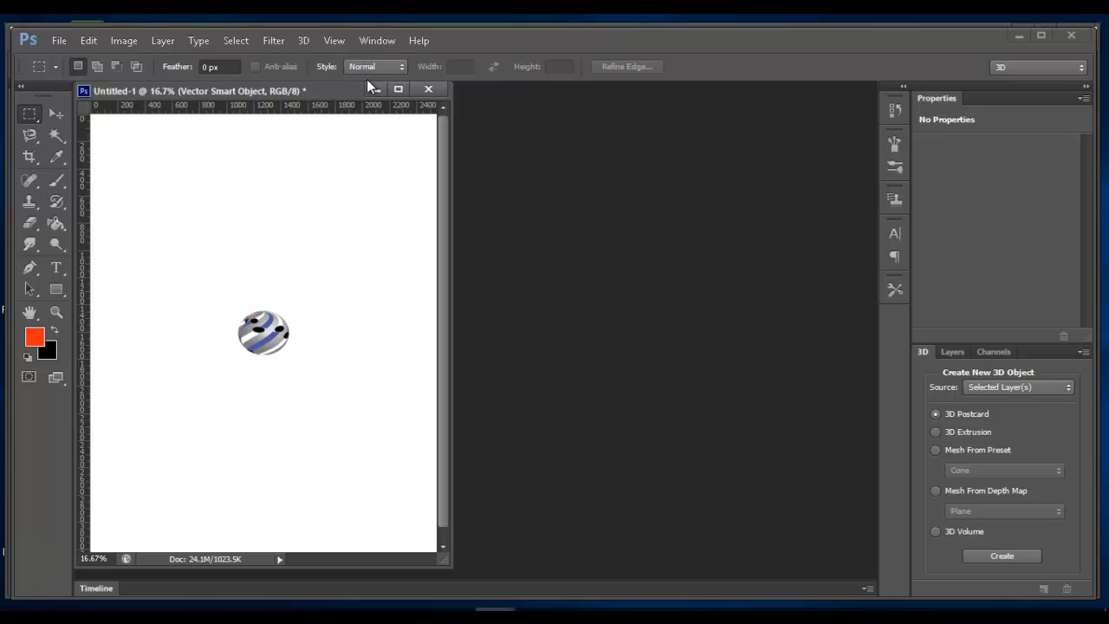
{"action": "left_click", "coordinate": [303, 41]}
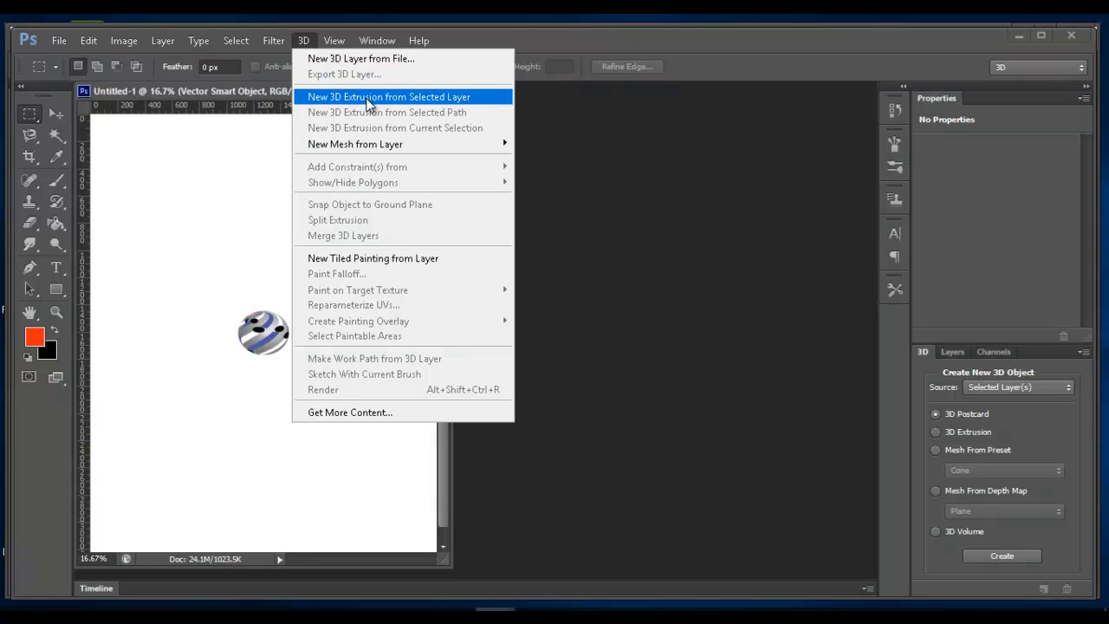
{"action": "left_click", "coordinate": [436, 100]}
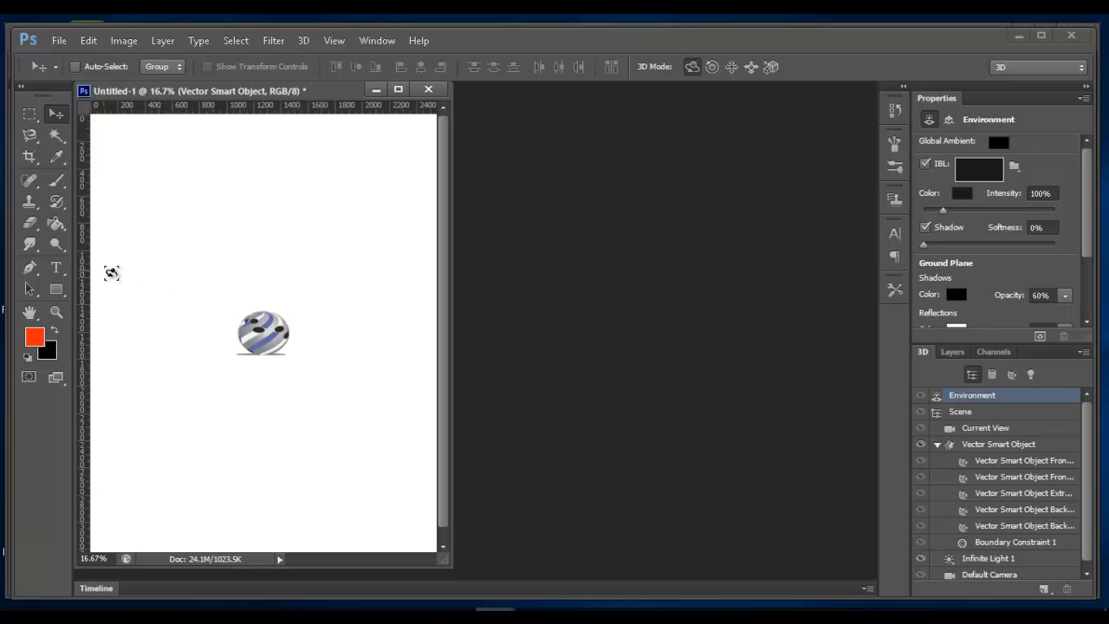
Apply the Fun Textured2 material to the front of the extruded sphere with the 3D Material Drop tool
{"action": "left_click", "coordinate": [56, 223]}
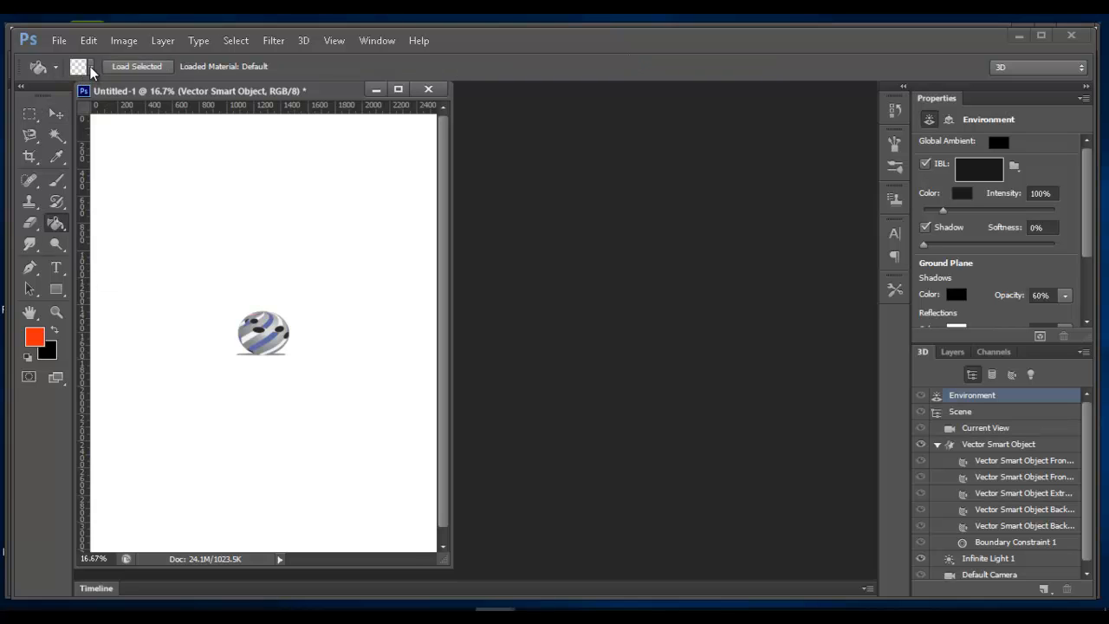
{"action": "left_click", "coordinate": [91, 68]}
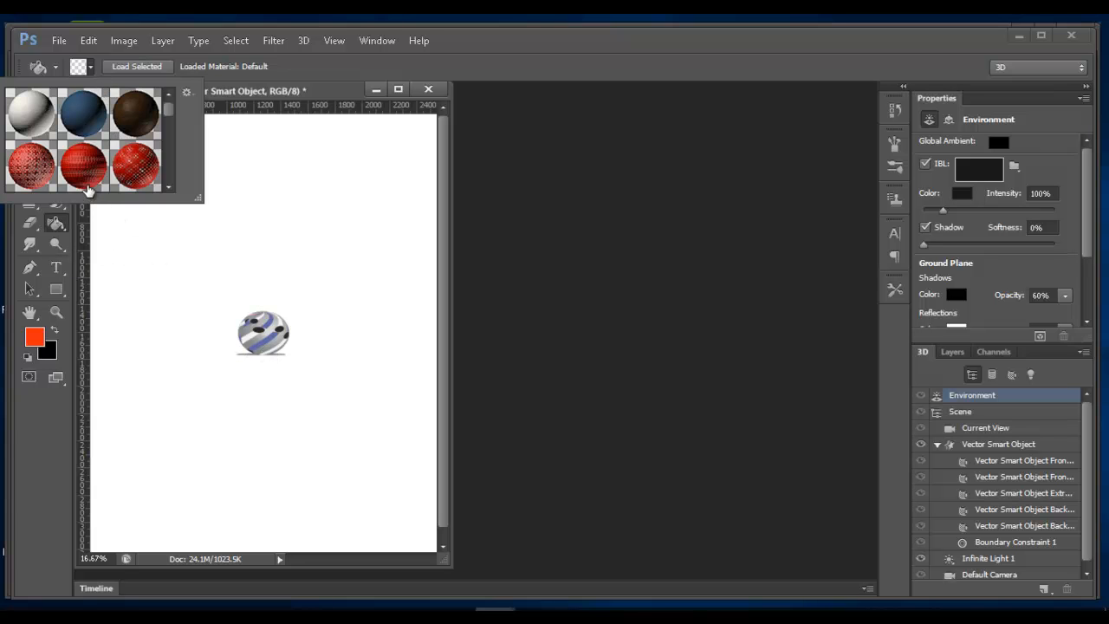
{"action": "left_click", "coordinate": [84, 169]}
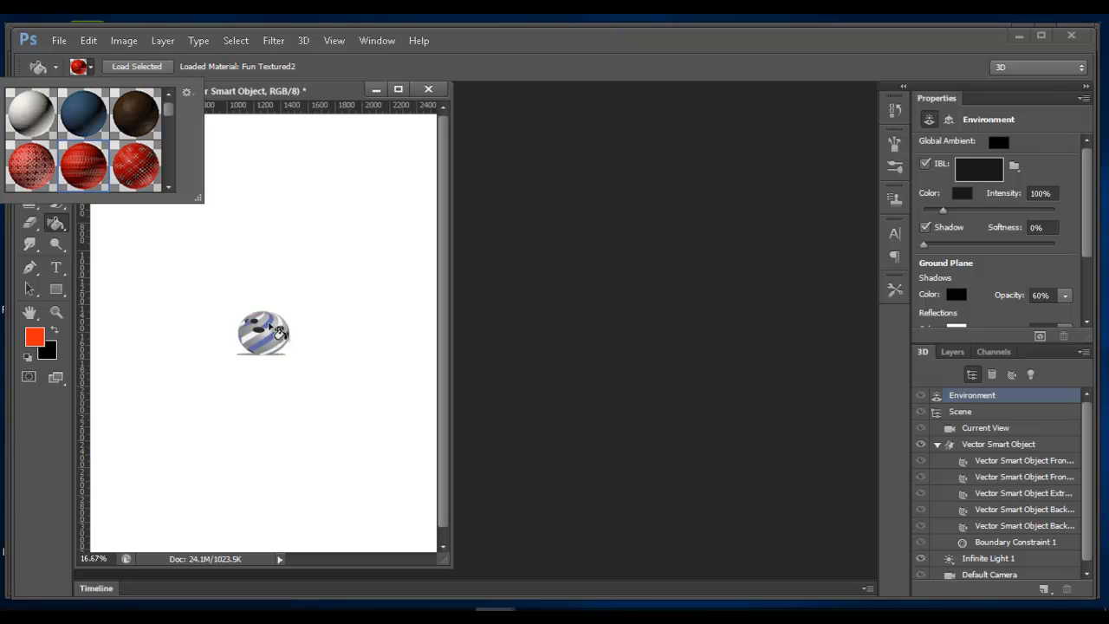
{"action": "left_click", "coordinate": [277, 331]}
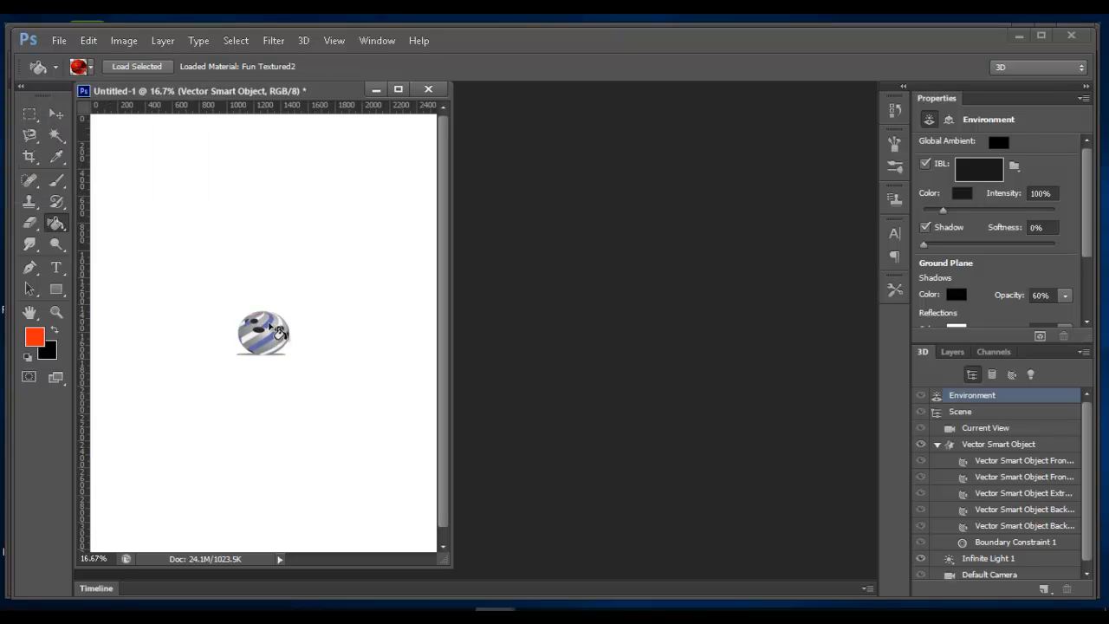
{"action": "left_click", "coordinate": [277, 331]}
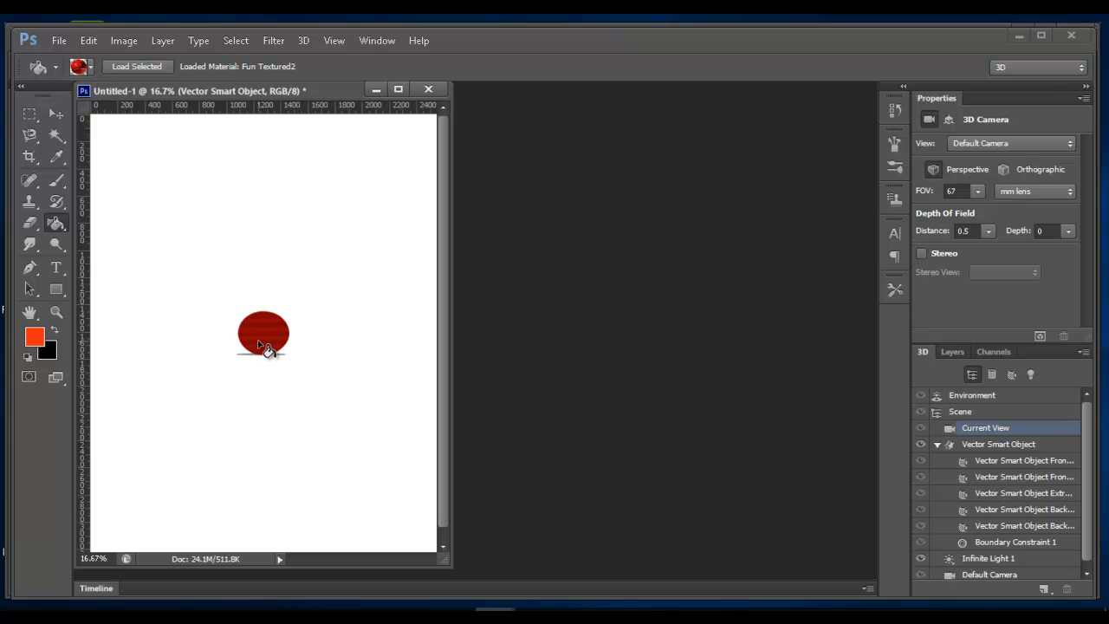
Enlarge the material picker, load the Tiles Checkerboard material and apply it to the front of the extruded sphere
{"action": "left_click", "coordinate": [90, 67]}
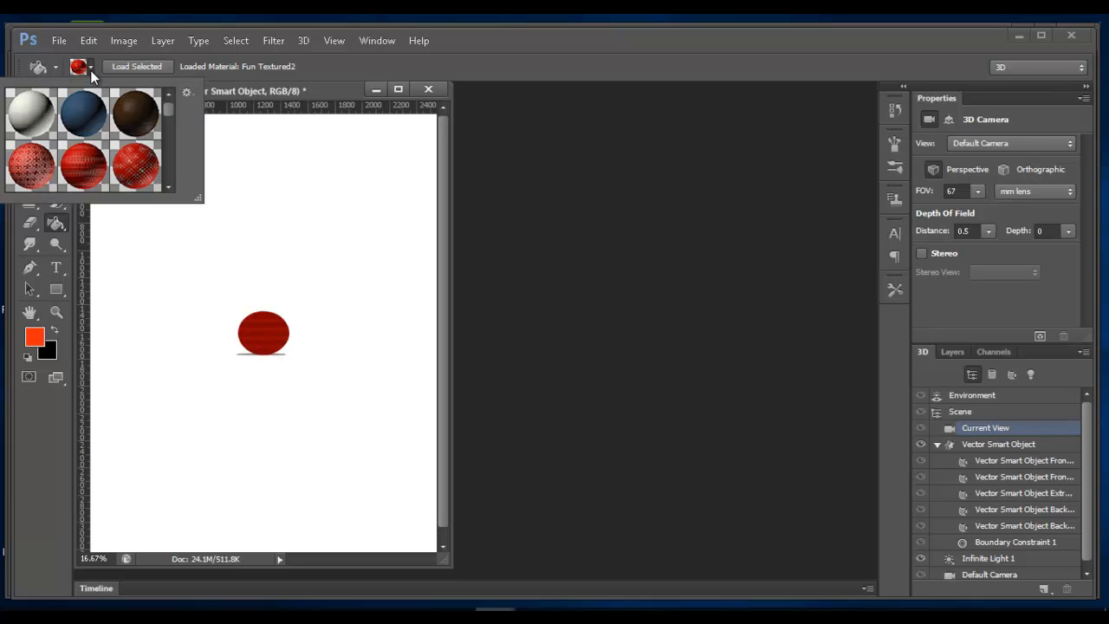
{"action": "left_click_drag", "start_coordinate": [198, 197], "coordinate": [85, 319]}
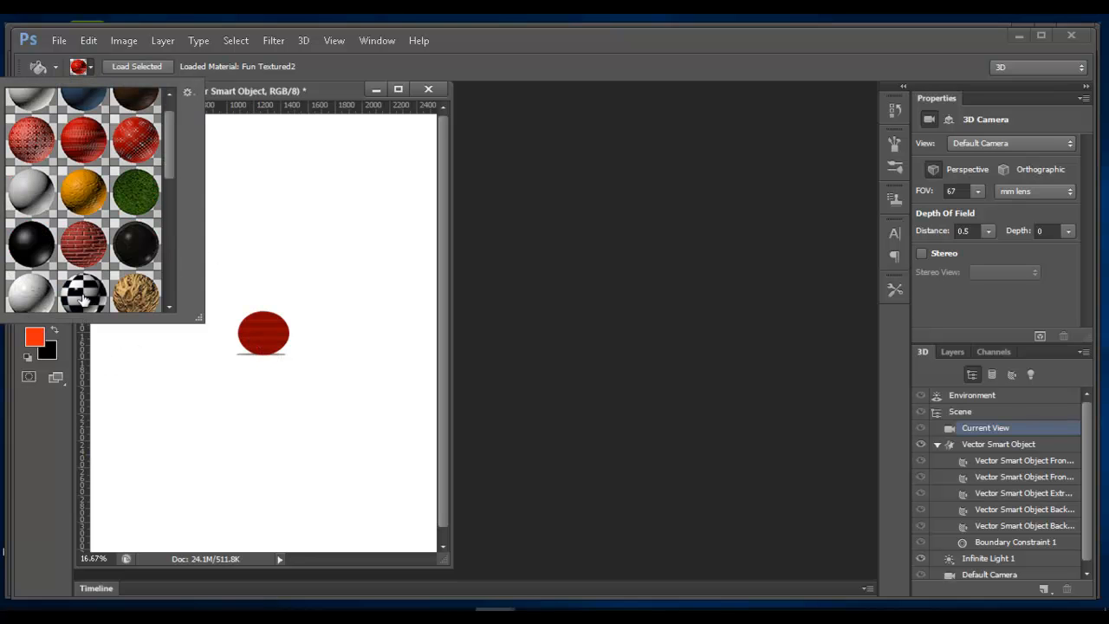
{"action": "left_click", "coordinate": [83, 297]}
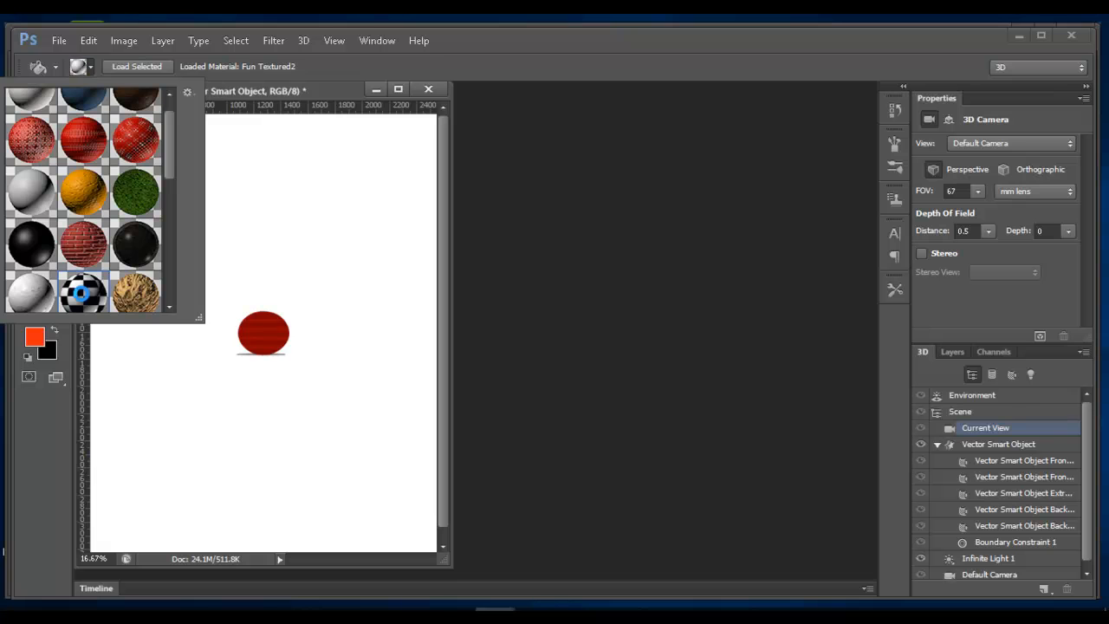
{"action": "left_click", "coordinate": [269, 337]}
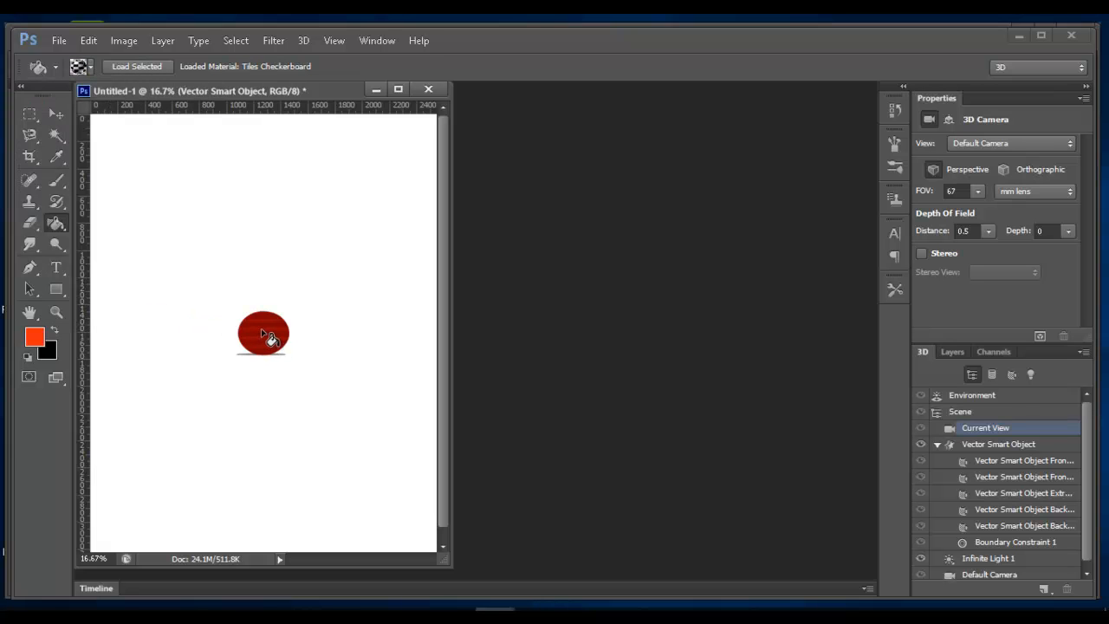
{"action": "left_click", "coordinate": [263, 334]}
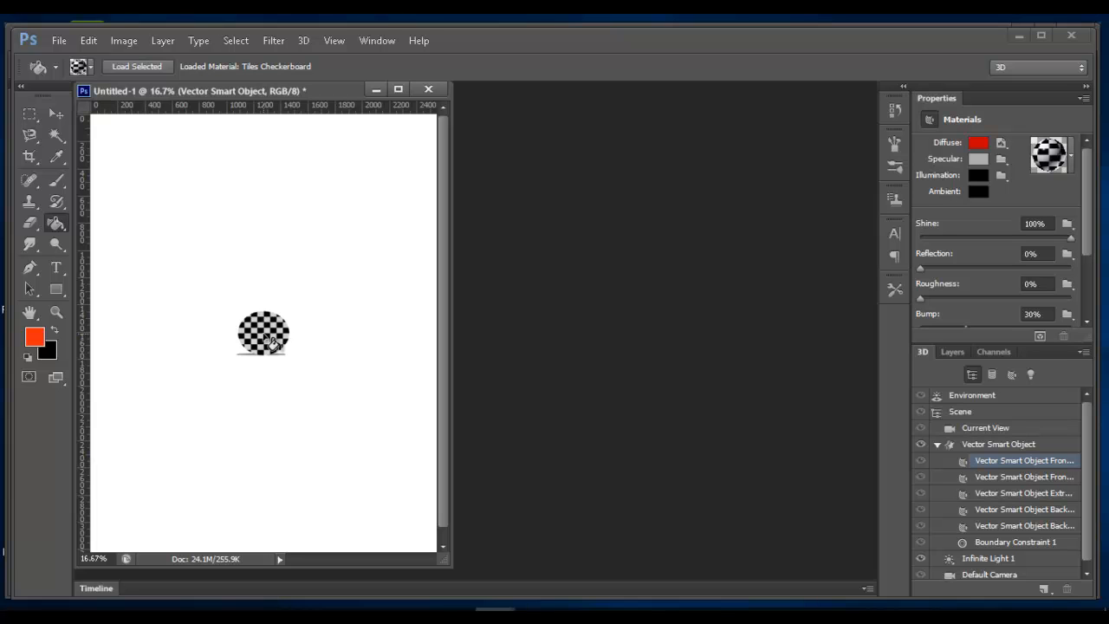
{"action": "right_click", "coordinate": [55, 222]}
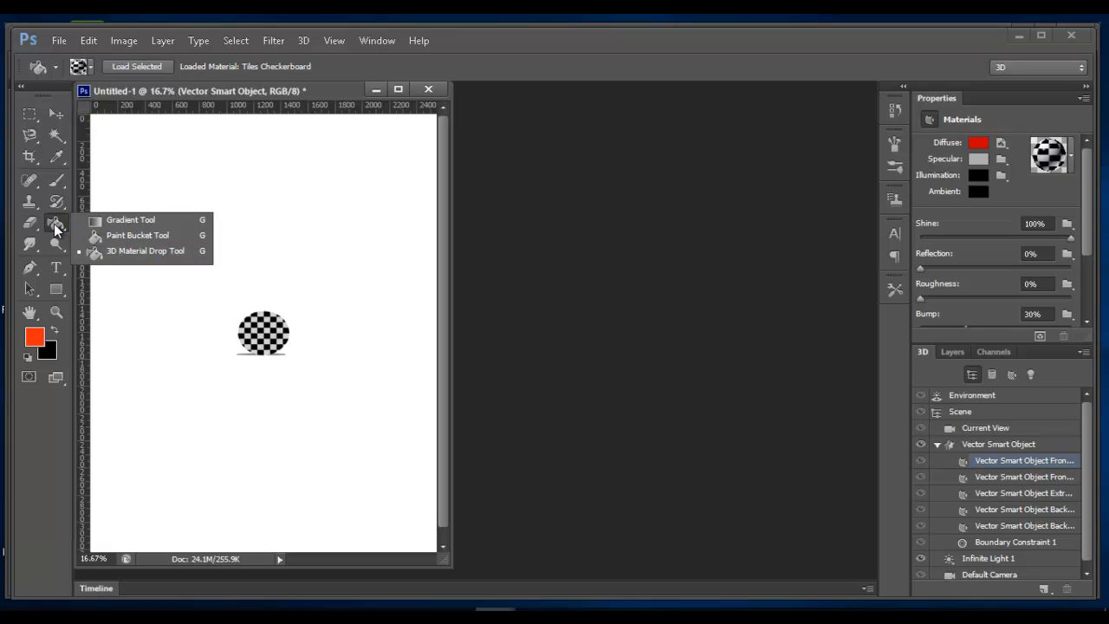
{"action": "left_click", "coordinate": [53, 223]}
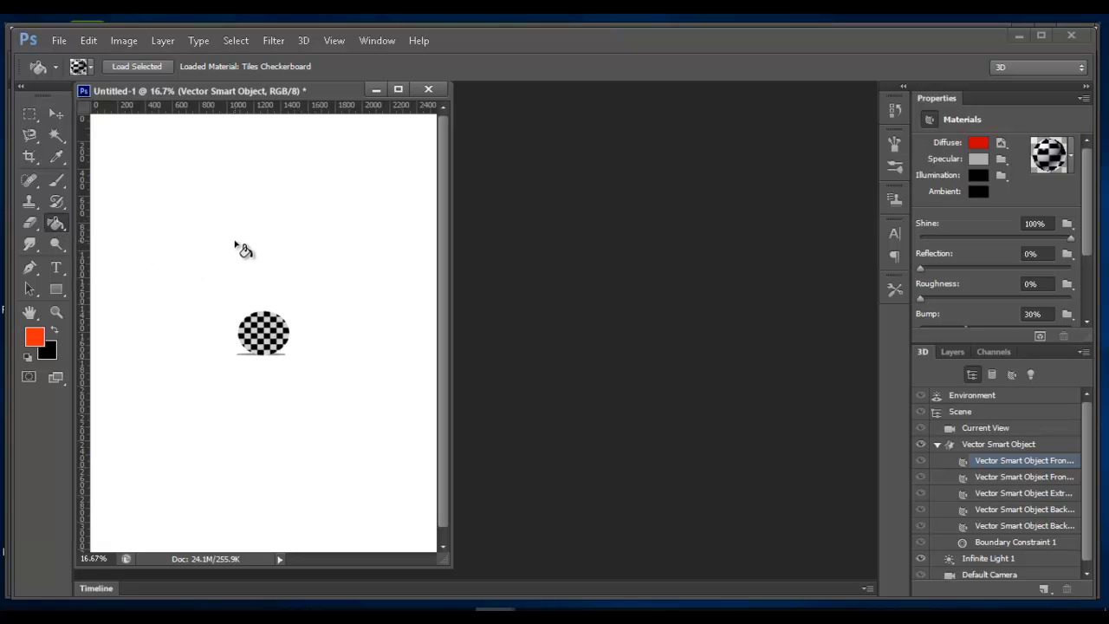